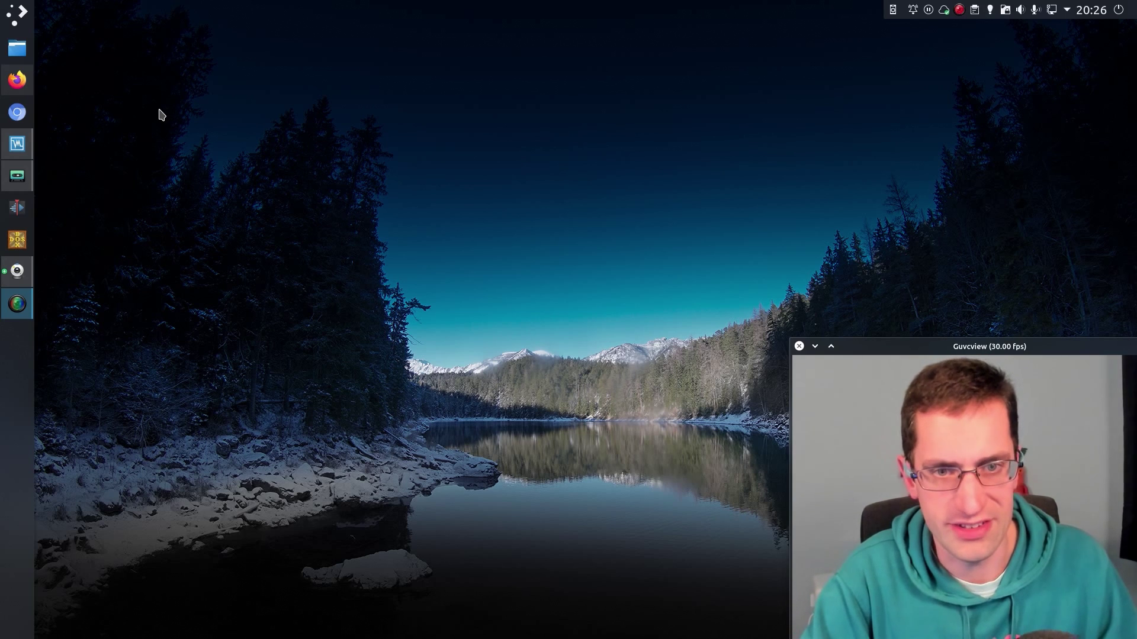
Show the old antiX review video in Firefox, then switch to the About antiX editions page.
{"action": "left_click", "coordinate": [27, 78]}
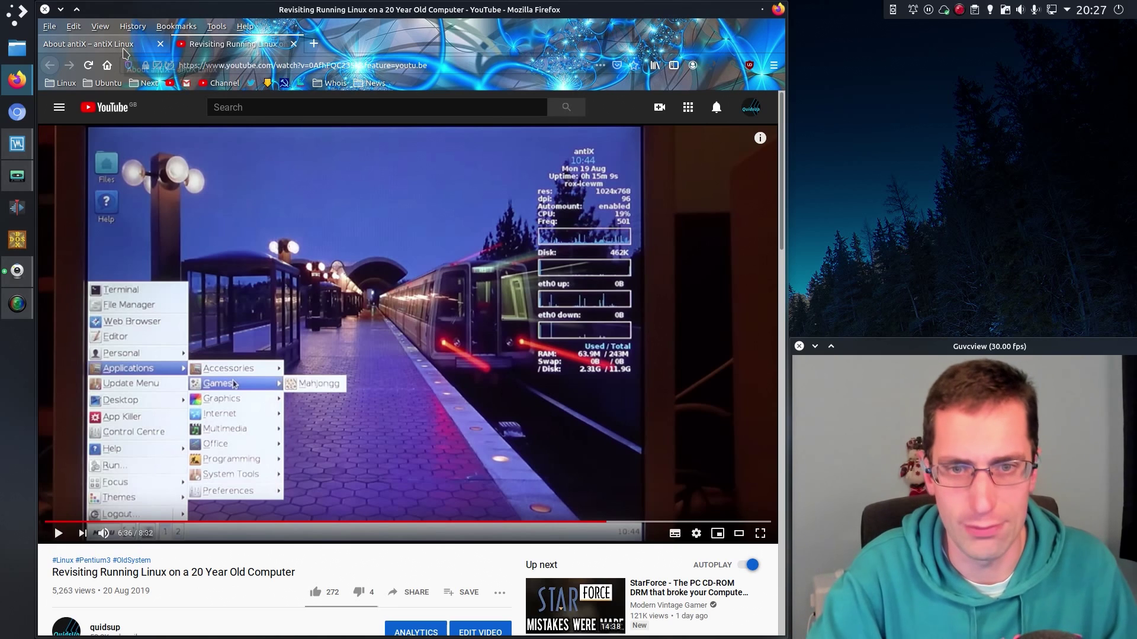
{"action": "left_click", "coordinate": [123, 51]}
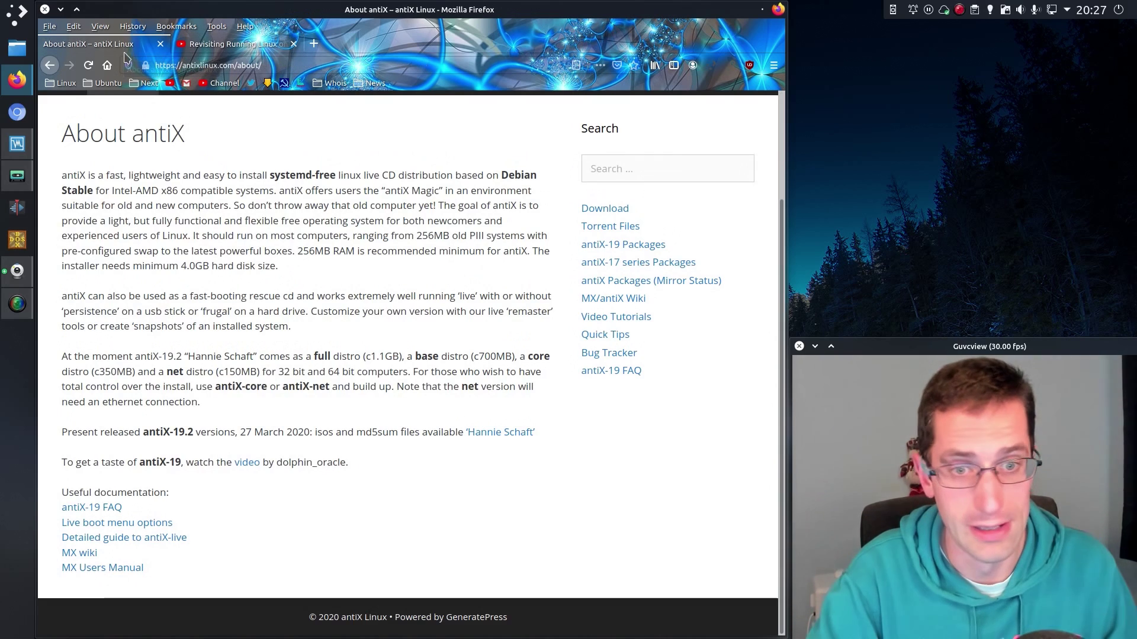
Select the bold word 'base' in the antiX-19.2 editions paragraph.
{"action": "double_click", "coordinate": [426, 354]}
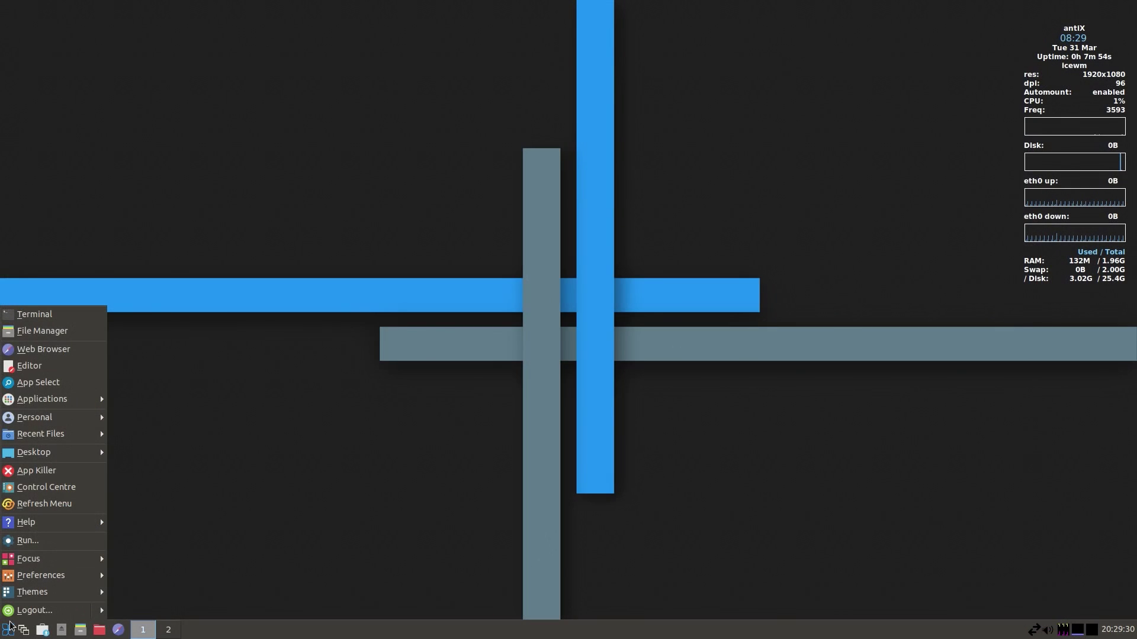
Apply the Breathe Yellow window theme from the Themes menu.
{"action": "mouse_move", "coordinate": [26, 580]}
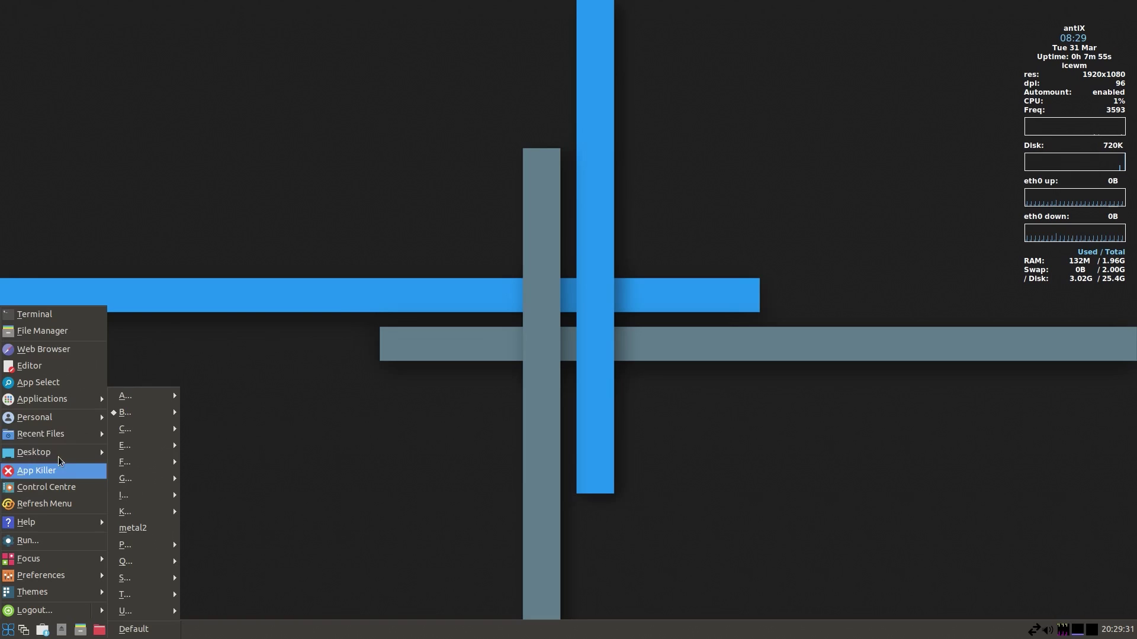
{"action": "mouse_move", "coordinate": [61, 598]}
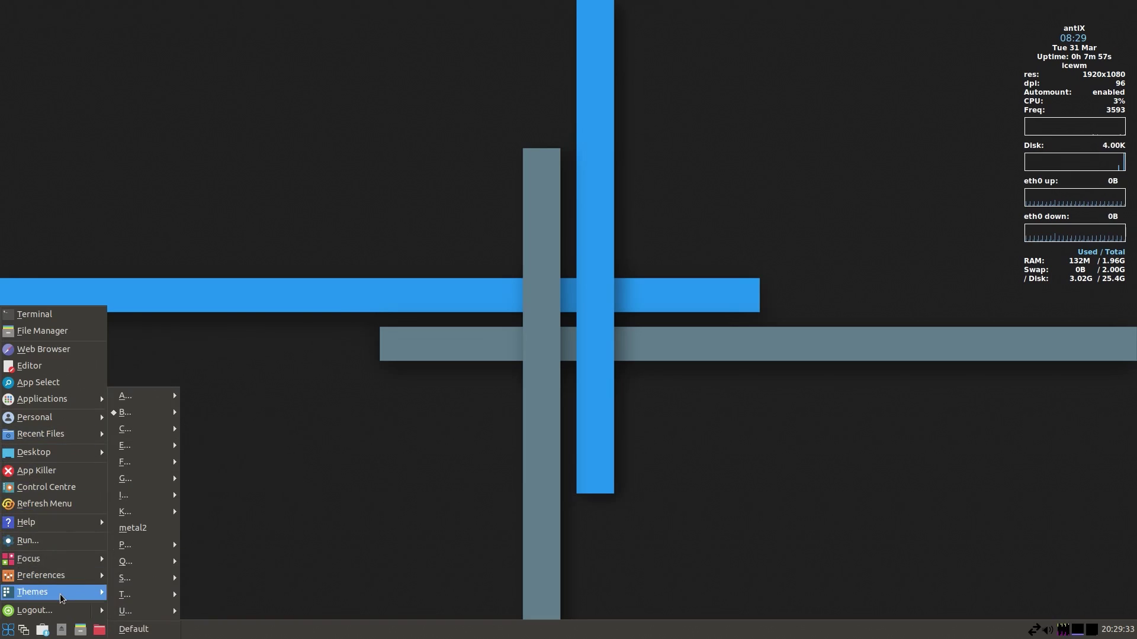
{"action": "mouse_move", "coordinate": [166, 421]}
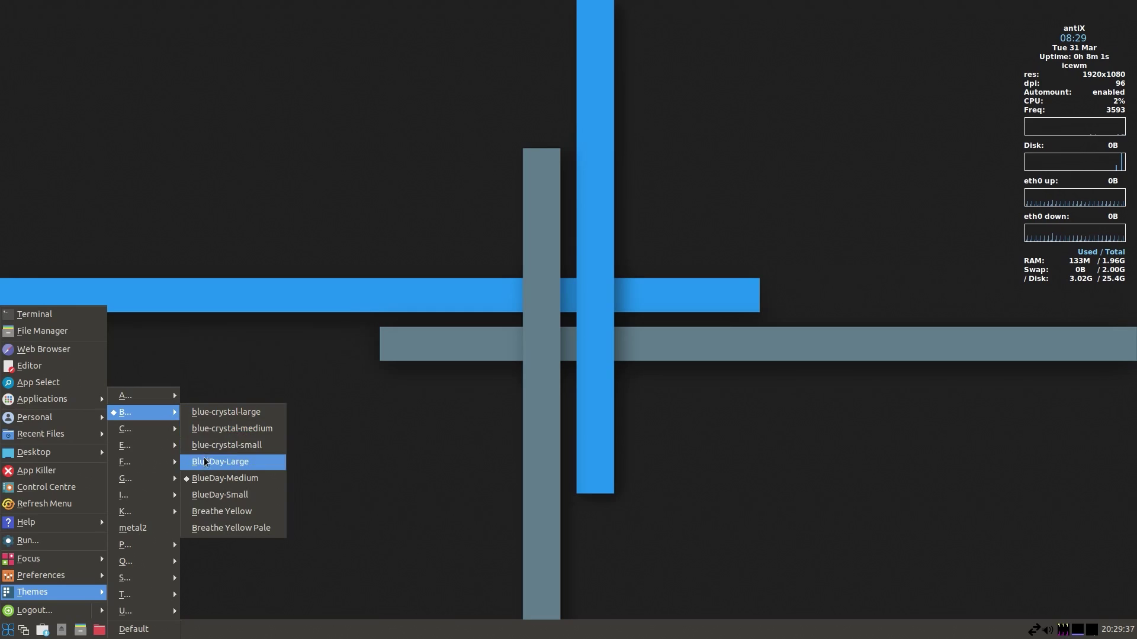
{"action": "left_click", "coordinate": [211, 513]}
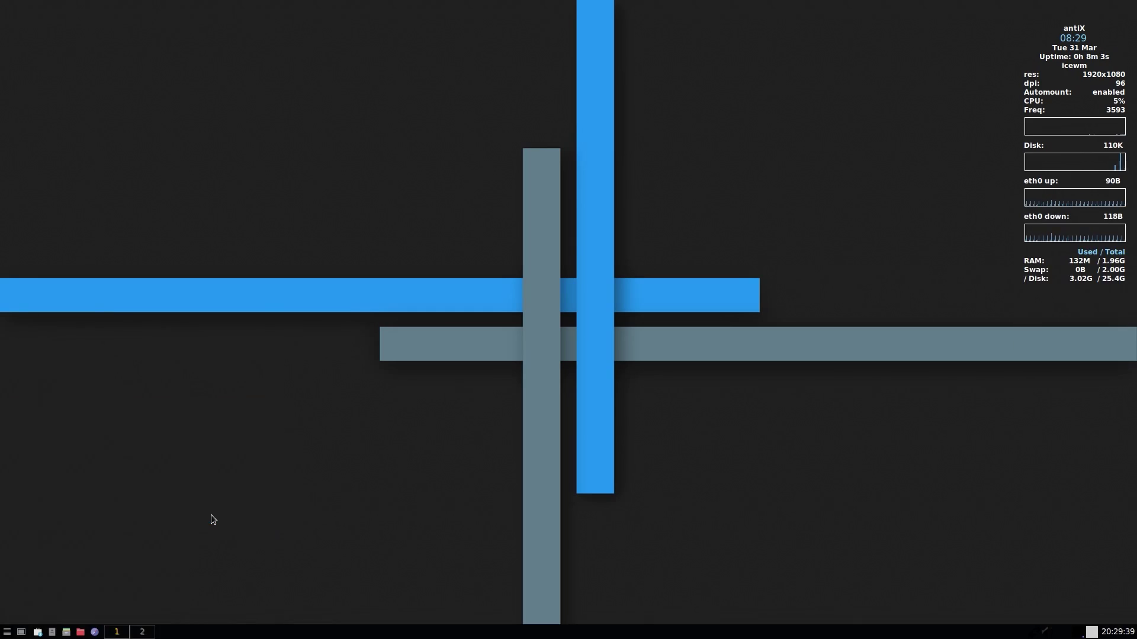
Switch the window theme back to BlueDay-Medium.
{"action": "left_click", "coordinate": [8, 632]}
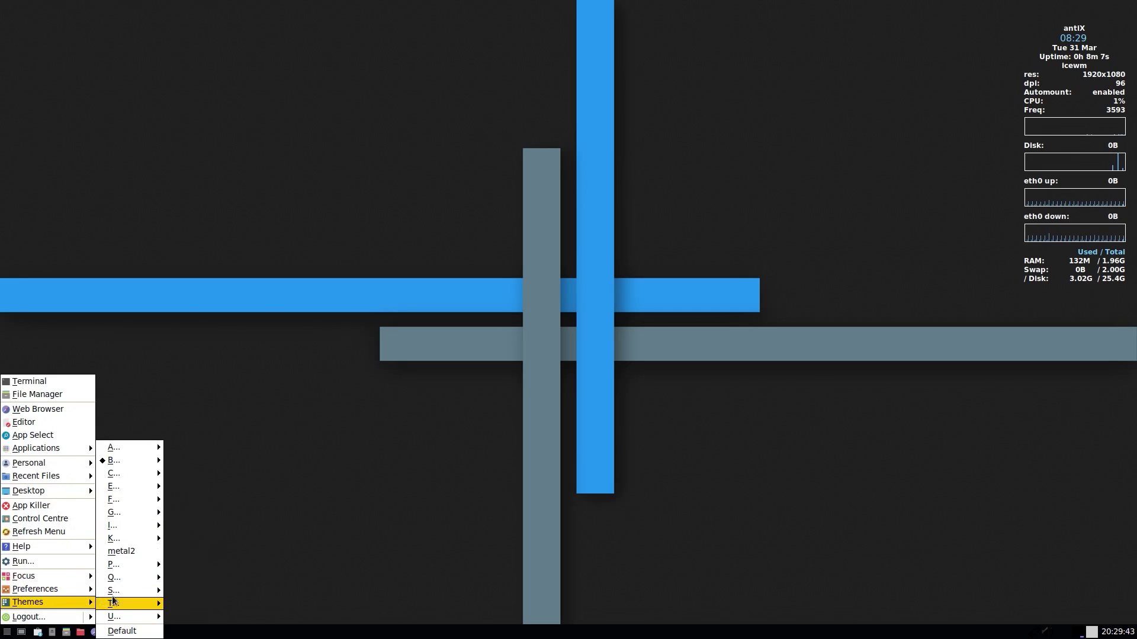
{"action": "mouse_move", "coordinate": [148, 461]}
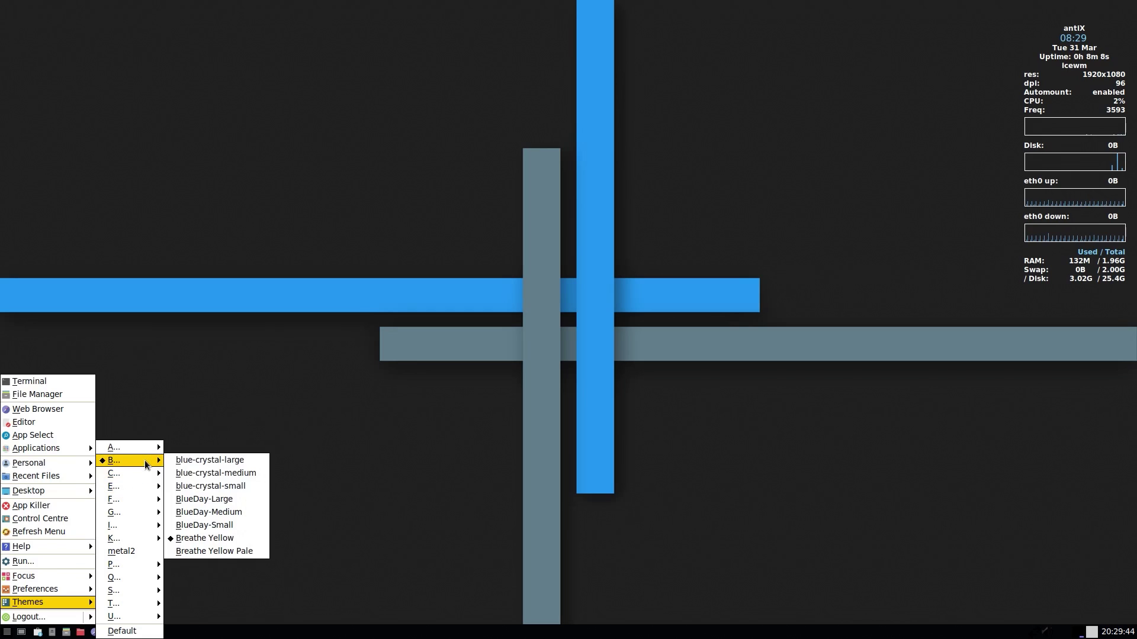
{"action": "left_click", "coordinate": [209, 513]}
Browse the window-manager Preferences submenus, then dismiss the menu without choosing anything.
{"action": "left_click", "coordinate": [8, 629]}
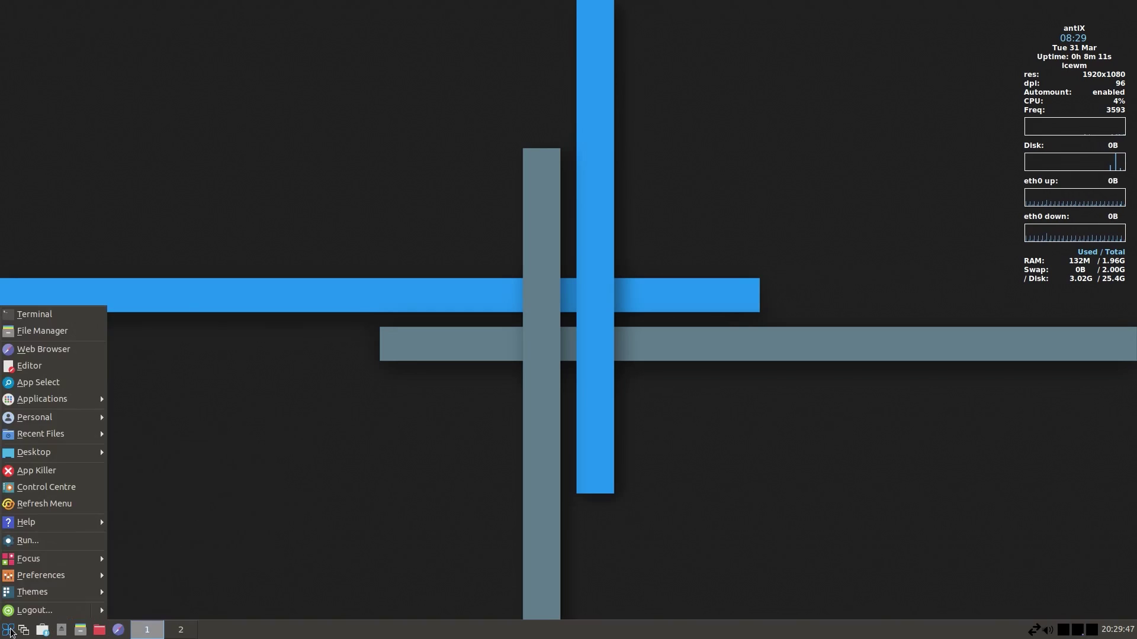
{"action": "mouse_move", "coordinate": [95, 592]}
{"action": "mouse_move", "coordinate": [141, 589]}
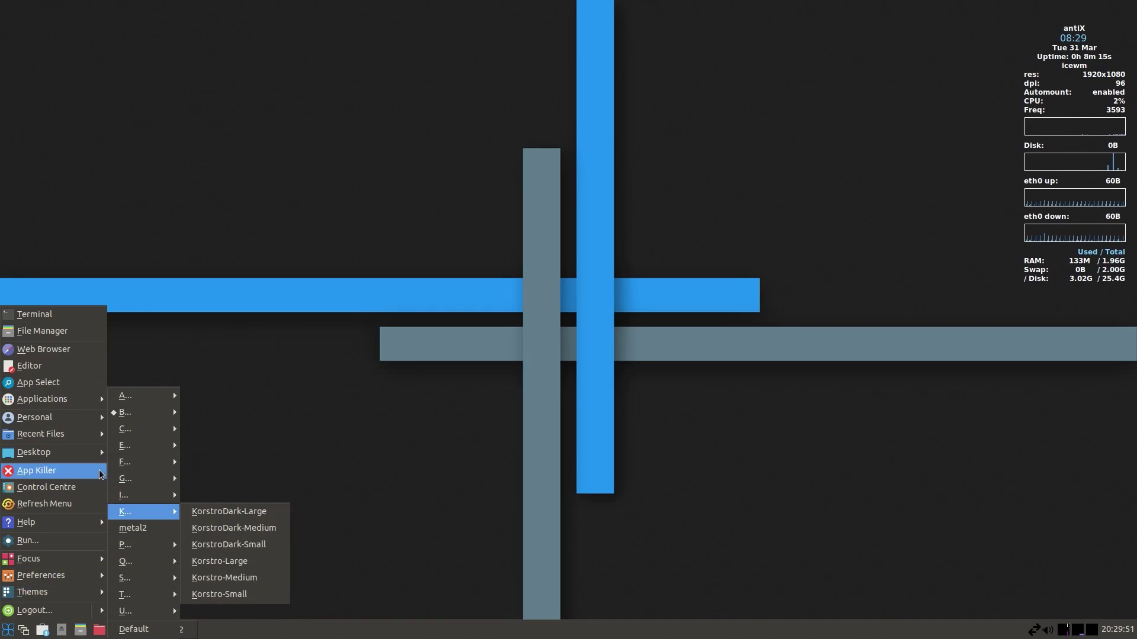
{"action": "mouse_move", "coordinate": [52, 565]}
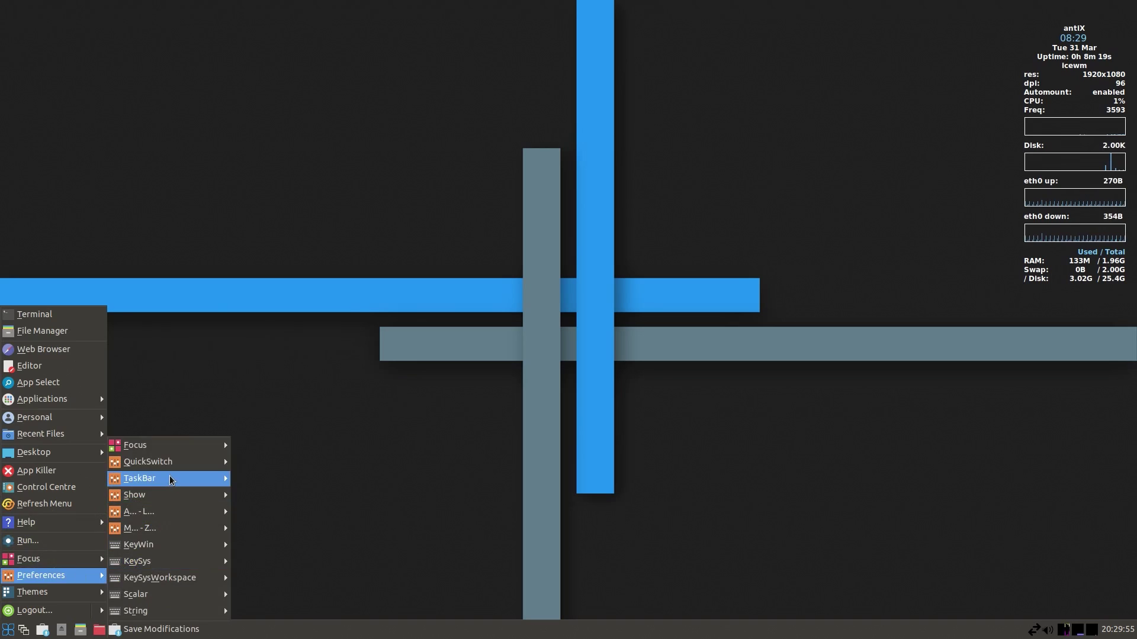
{"action": "mouse_move", "coordinate": [169, 469]}
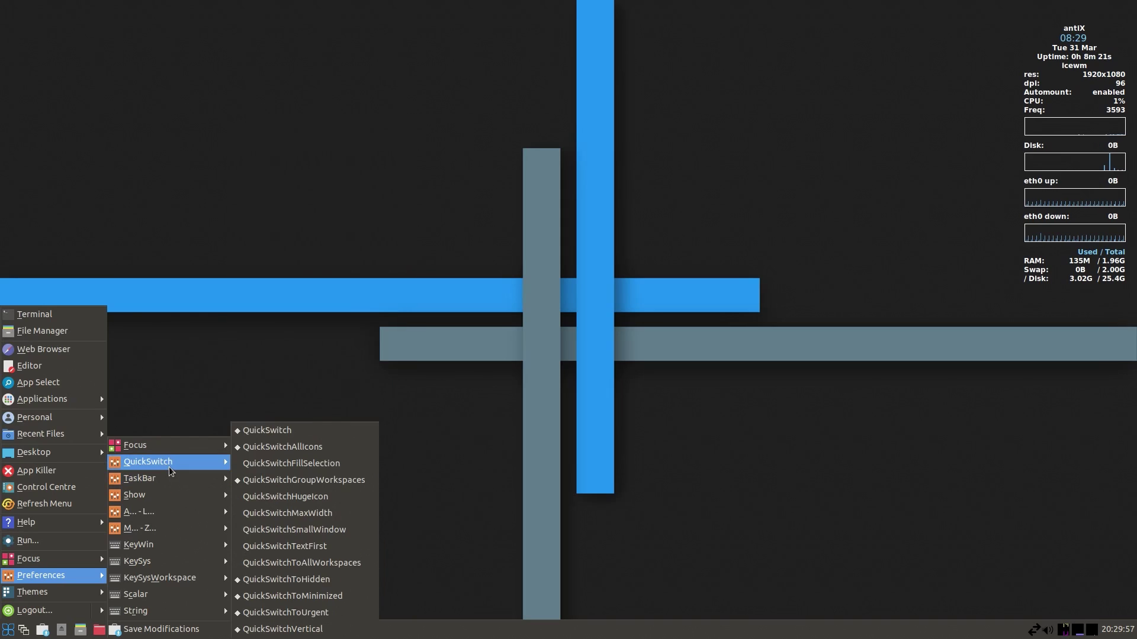
{"action": "mouse_move", "coordinate": [161, 512]}
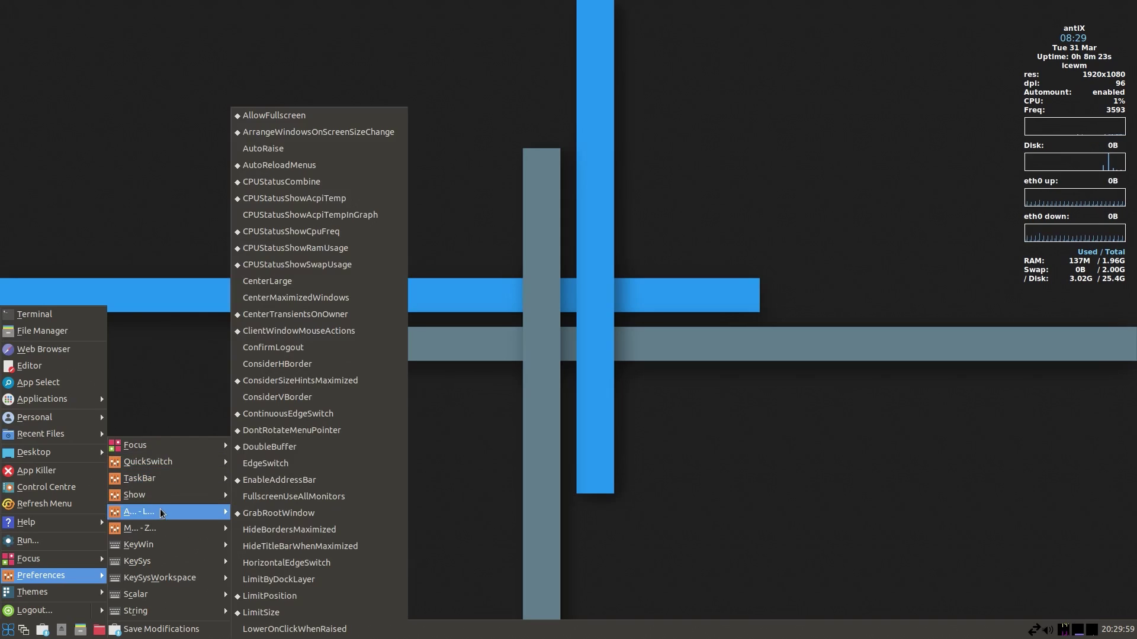
{"action": "left_click", "coordinate": [147, 263]}
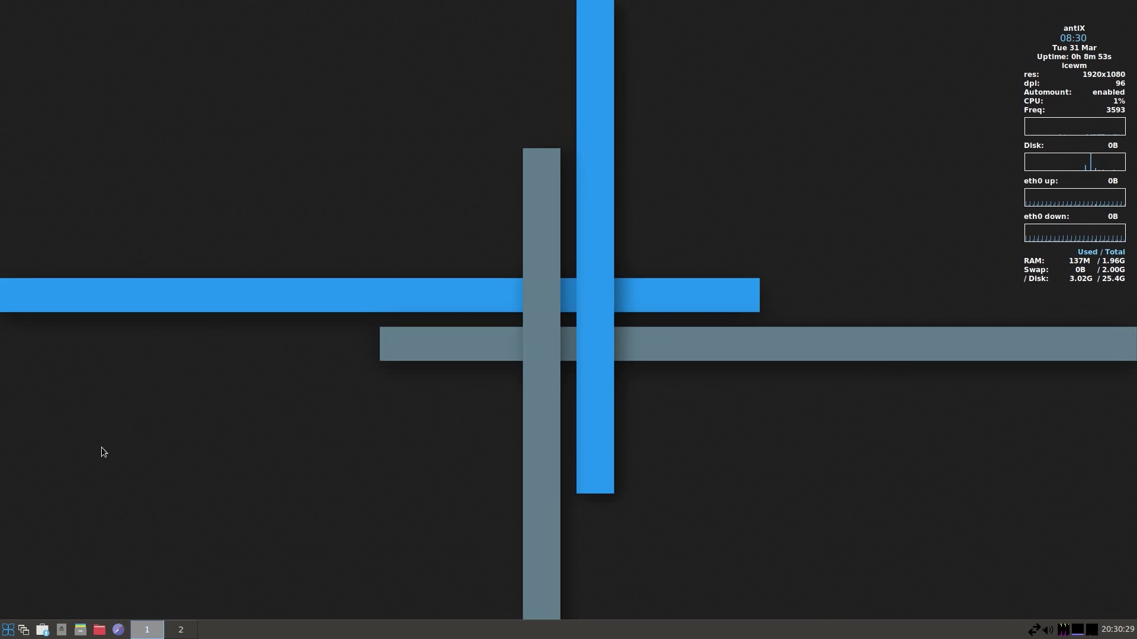
{"action": "left_click", "coordinate": [6, 634]}
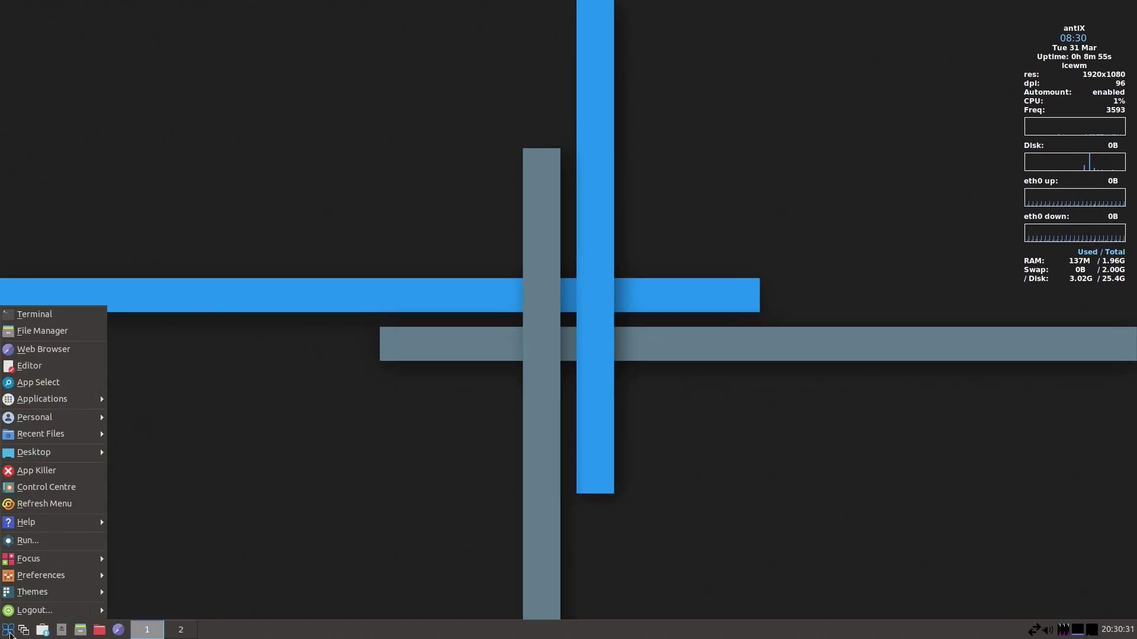
{"action": "left_click", "coordinate": [24, 633]}
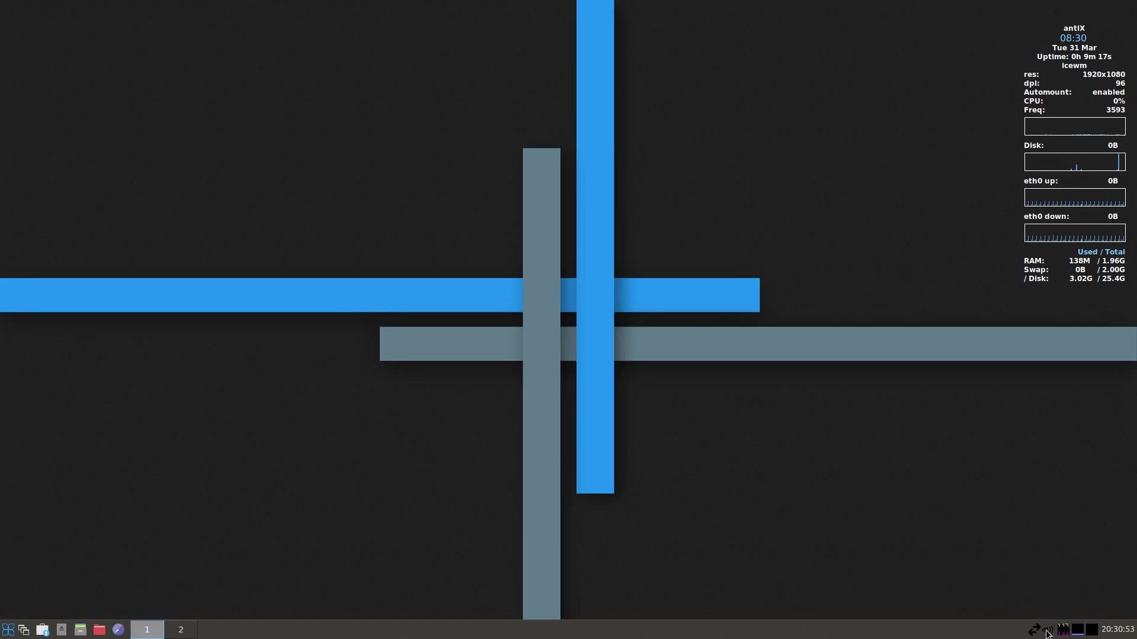
{"action": "mouse_move", "coordinate": [1053, 632]}
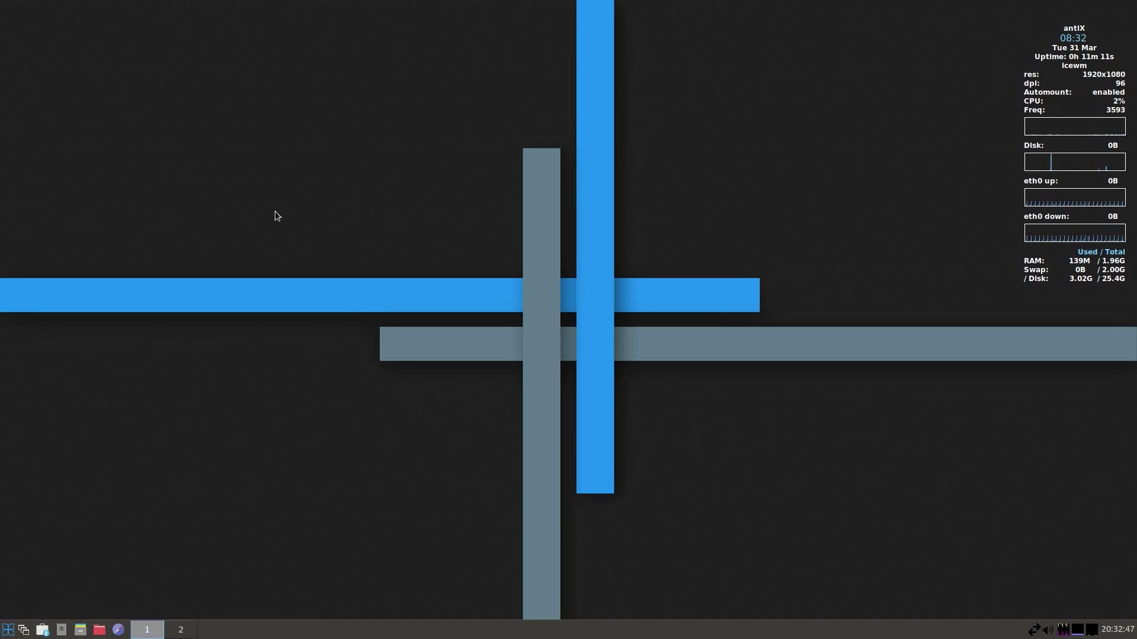
Launch the Mirage image viewer from Applications > Graphics in the desktop menu.
{"action": "right_click", "coordinate": [276, 212]}
{"action": "mouse_move", "coordinate": [307, 304]}
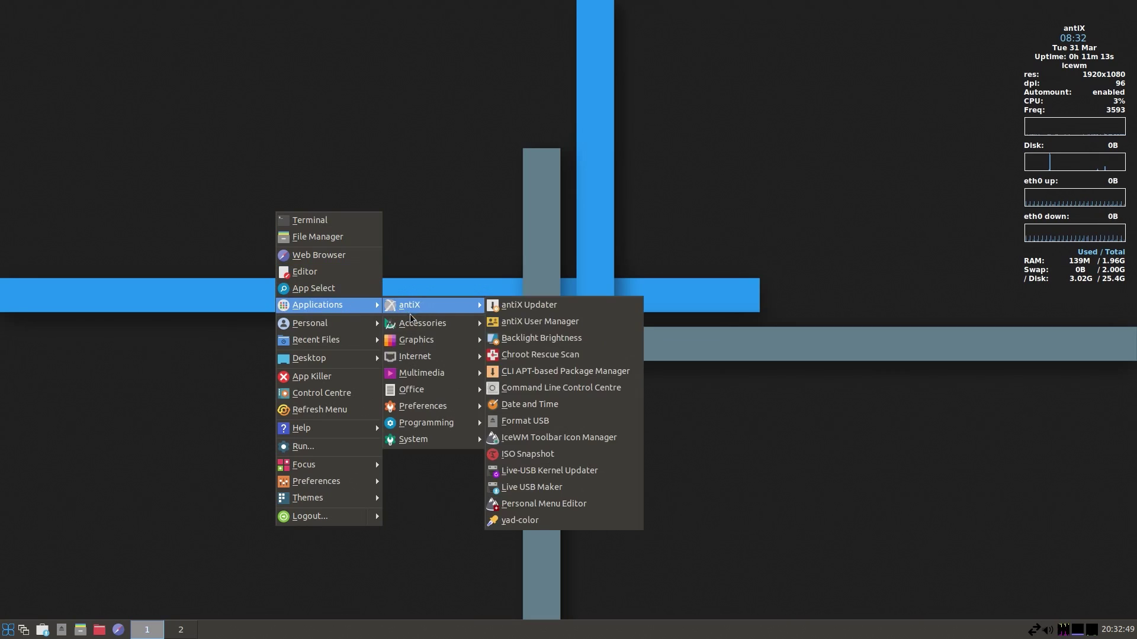
{"action": "mouse_move", "coordinate": [474, 350]}
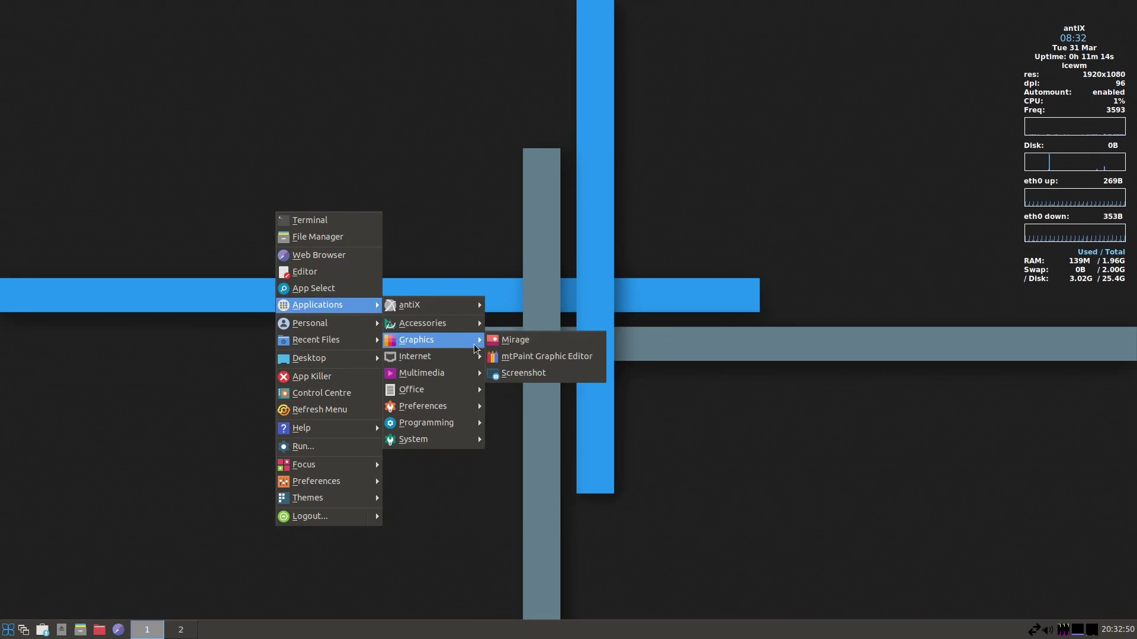
{"action": "left_click", "coordinate": [509, 339]}
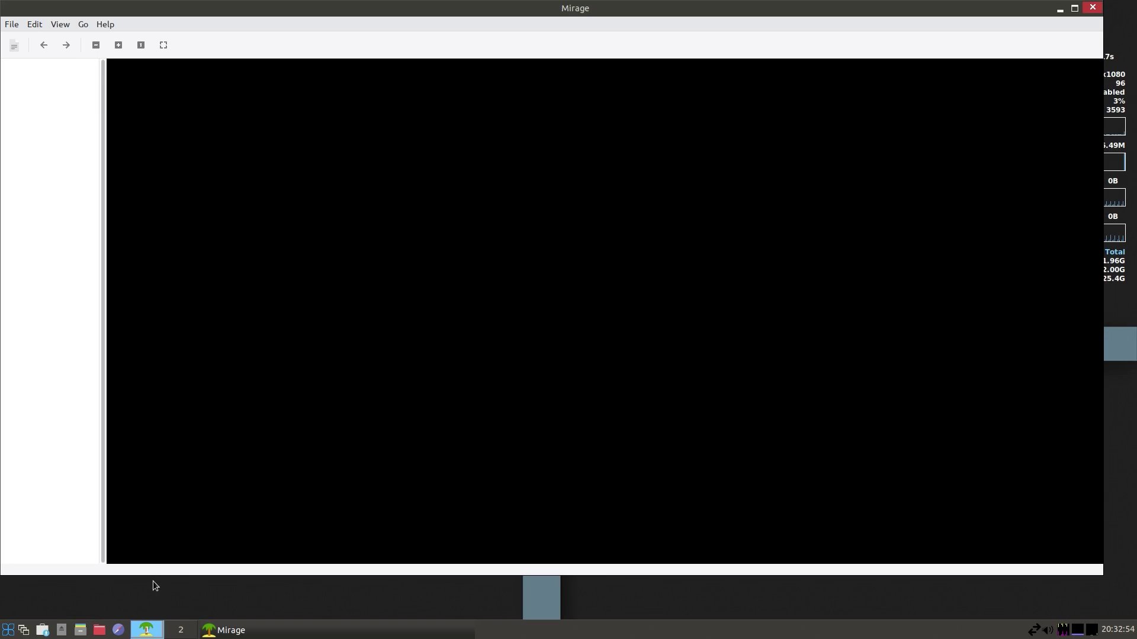
Open a blank AbiWord Untitled1 document, then close both it and Mirage.
{"action": "right_click", "coordinate": [153, 581]}
{"action": "mouse_move", "coordinate": [235, 368]}
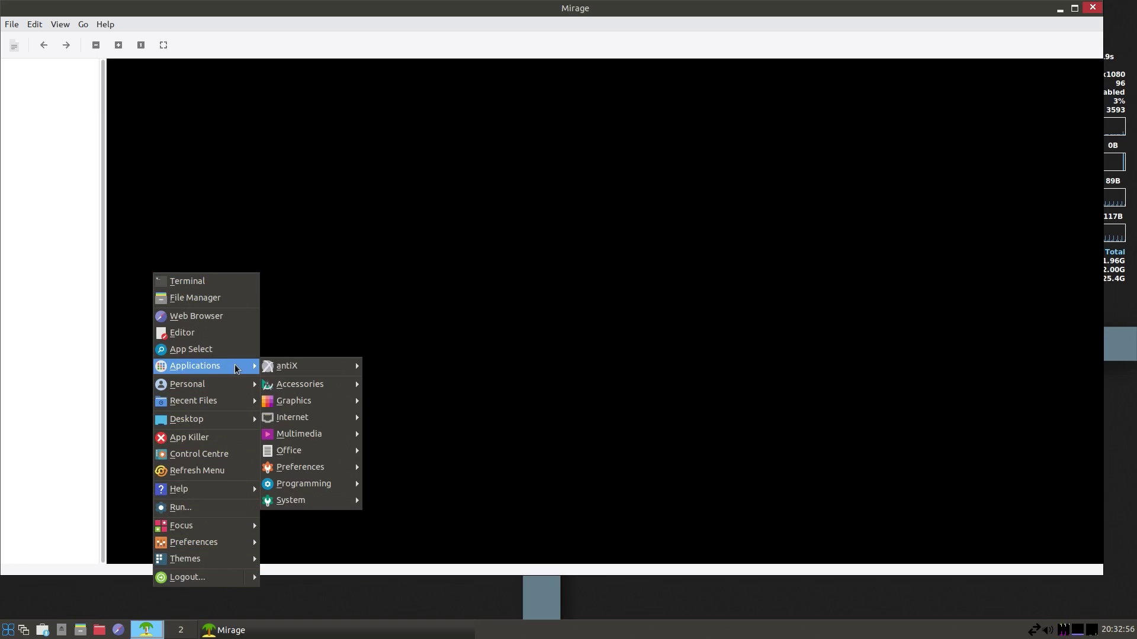
{"action": "left_click", "coordinate": [399, 445]}
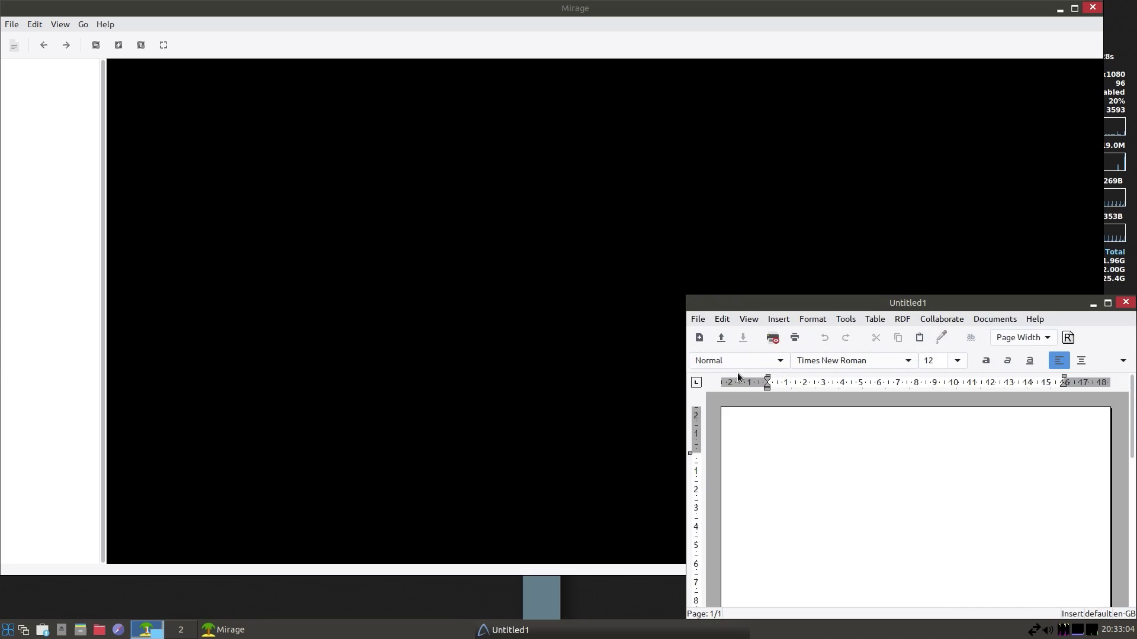
{"action": "left_click", "coordinate": [1125, 301]}
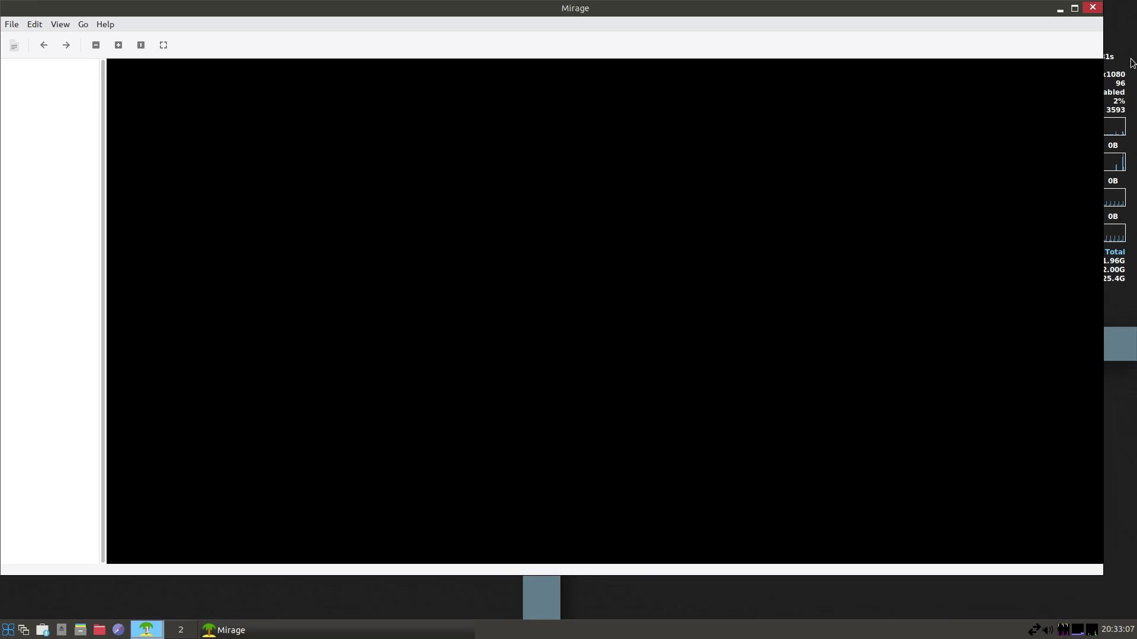
{"action": "left_click", "coordinate": [1093, 7]}
Run the antiX Updater from the desktop menu and dismiss its all-packages-up-to-date message.
{"action": "right_click", "coordinate": [388, 115]}
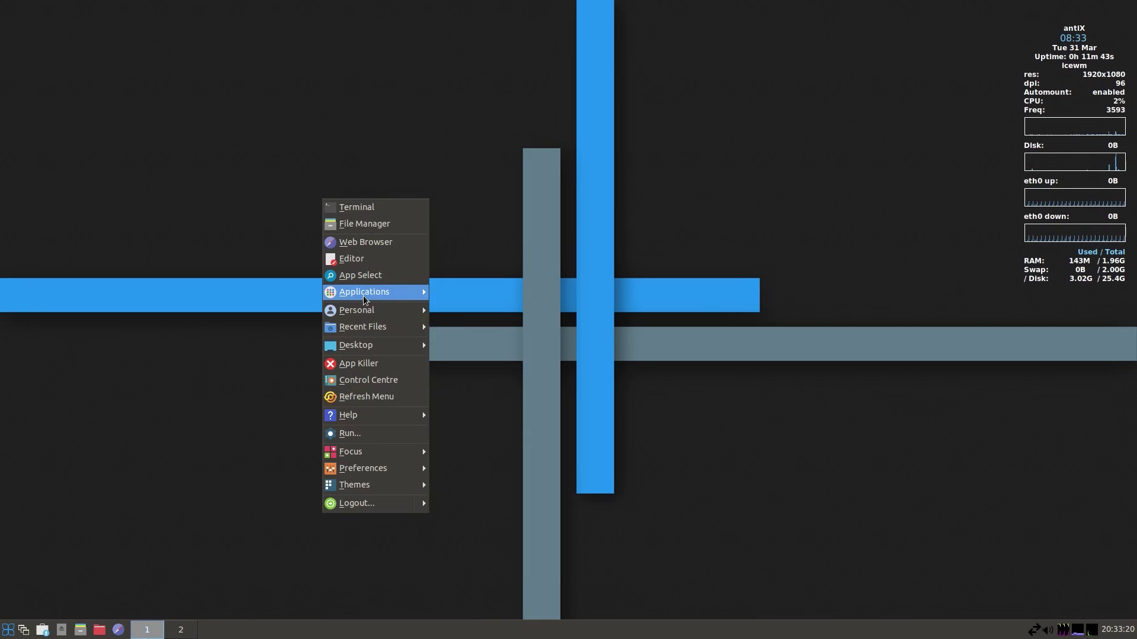
{"action": "mouse_move", "coordinate": [378, 292]}
{"action": "mouse_move", "coordinate": [473, 292]}
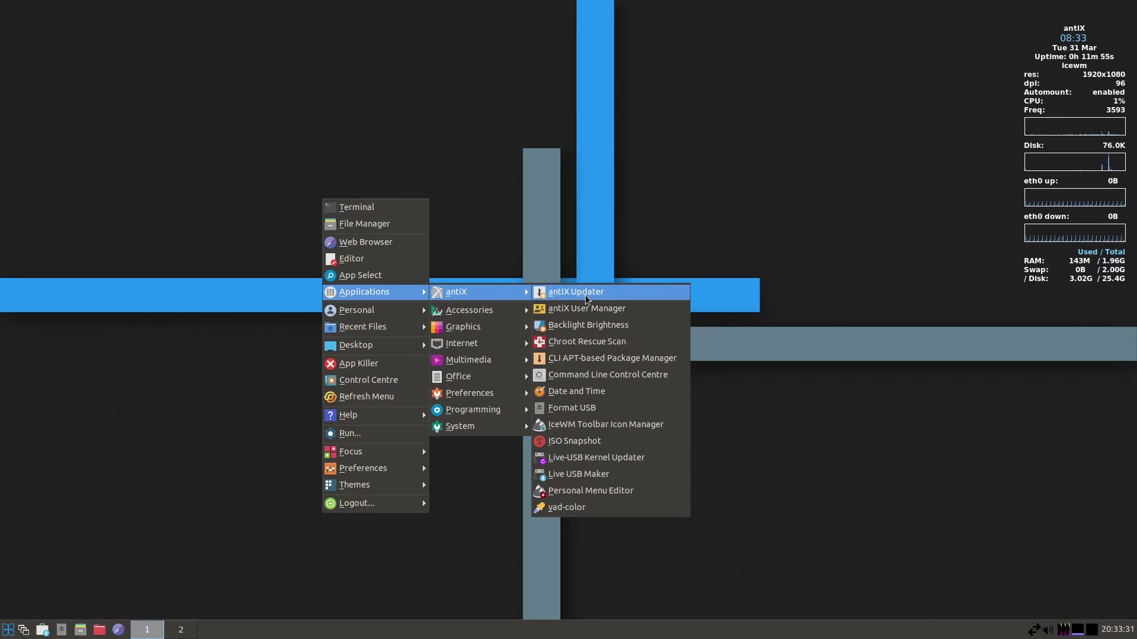
{"action": "left_click", "coordinate": [584, 293]}
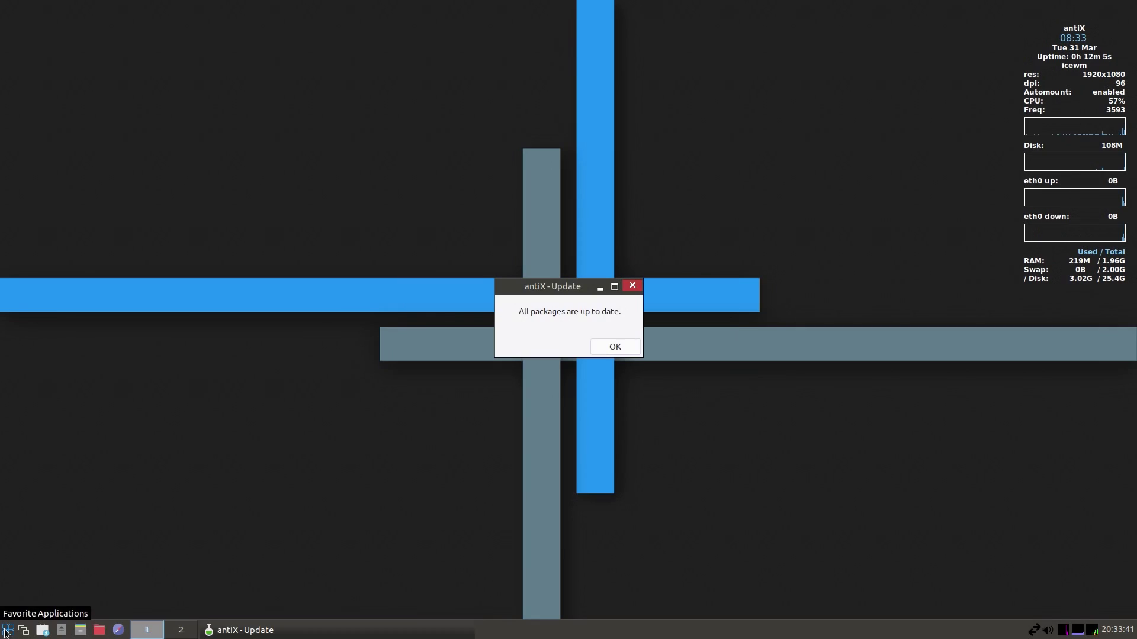
{"action": "left_click", "coordinate": [604, 348]}
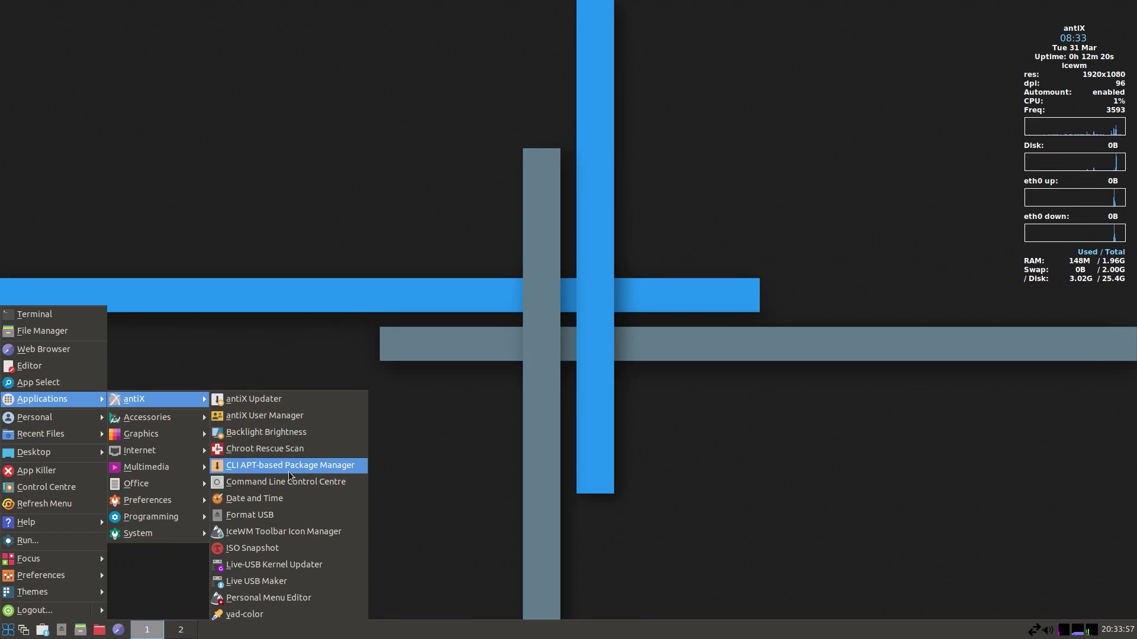
Launch cli-aptiX and list the 17 four-star suggested command-line packages.
{"action": "left_click", "coordinate": [289, 470]}
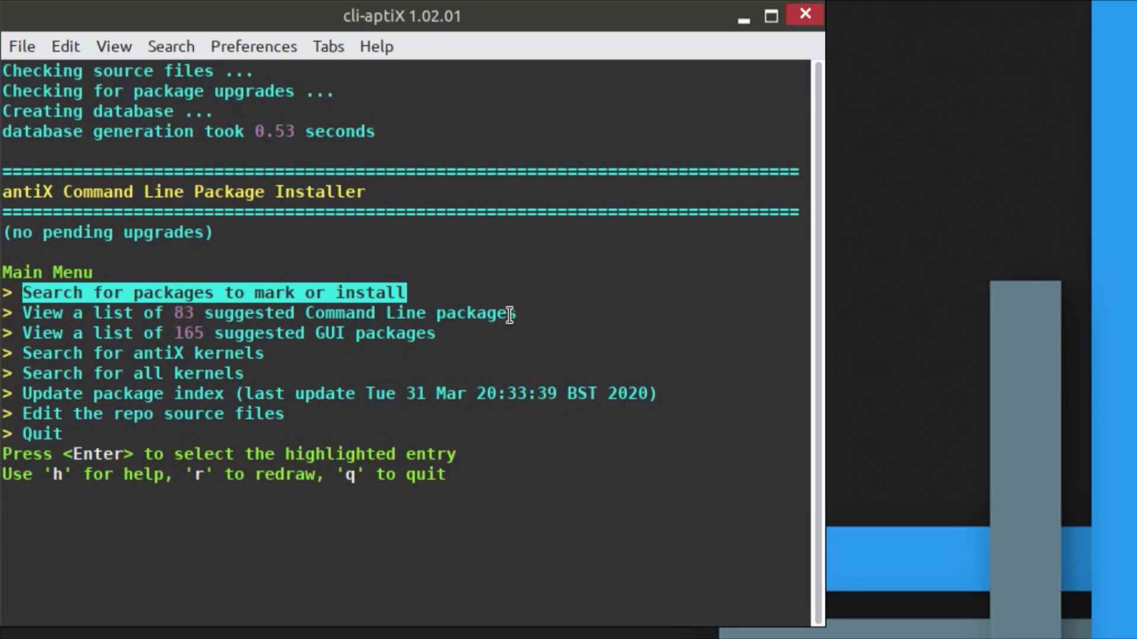
{"action": "key", "text": "Down"}
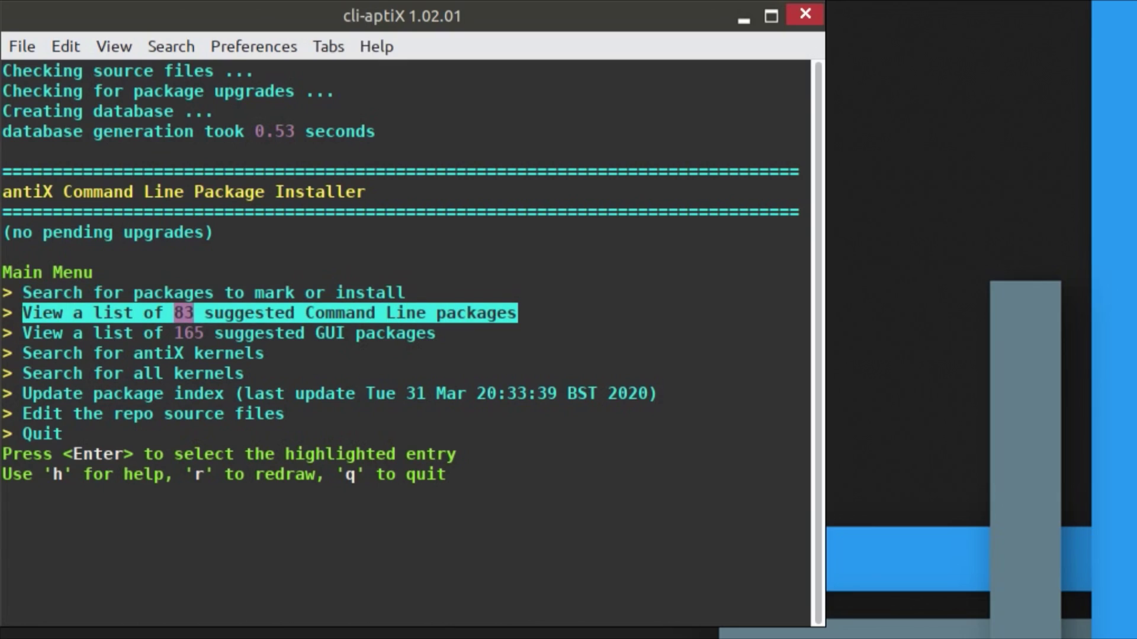
{"action": "key", "text": "Down"}
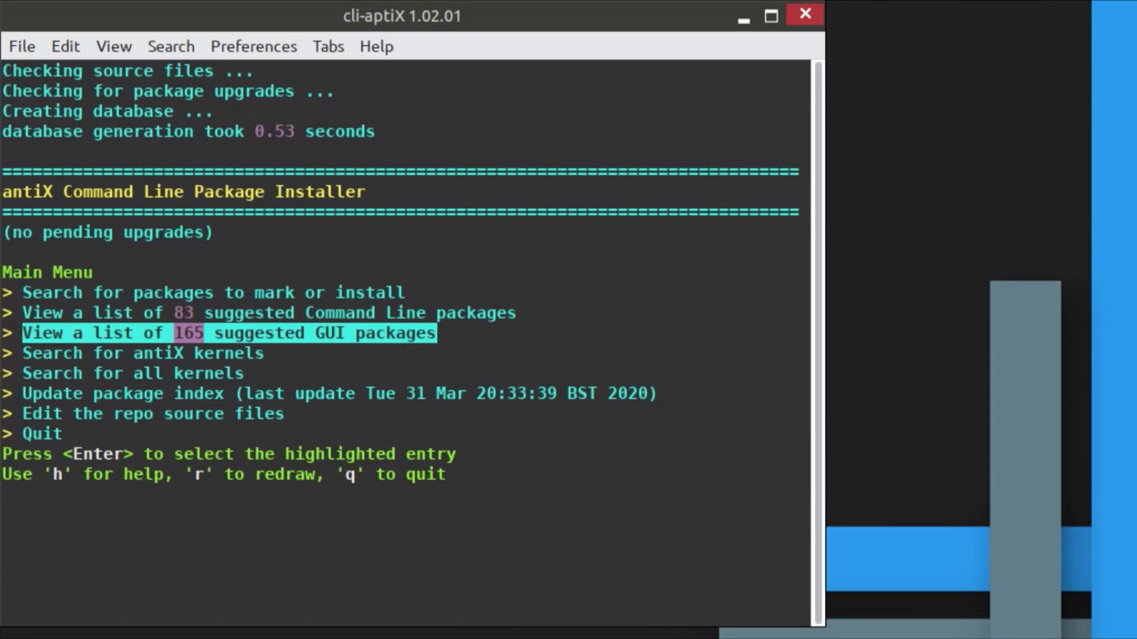
{"action": "key", "text": "Up"}
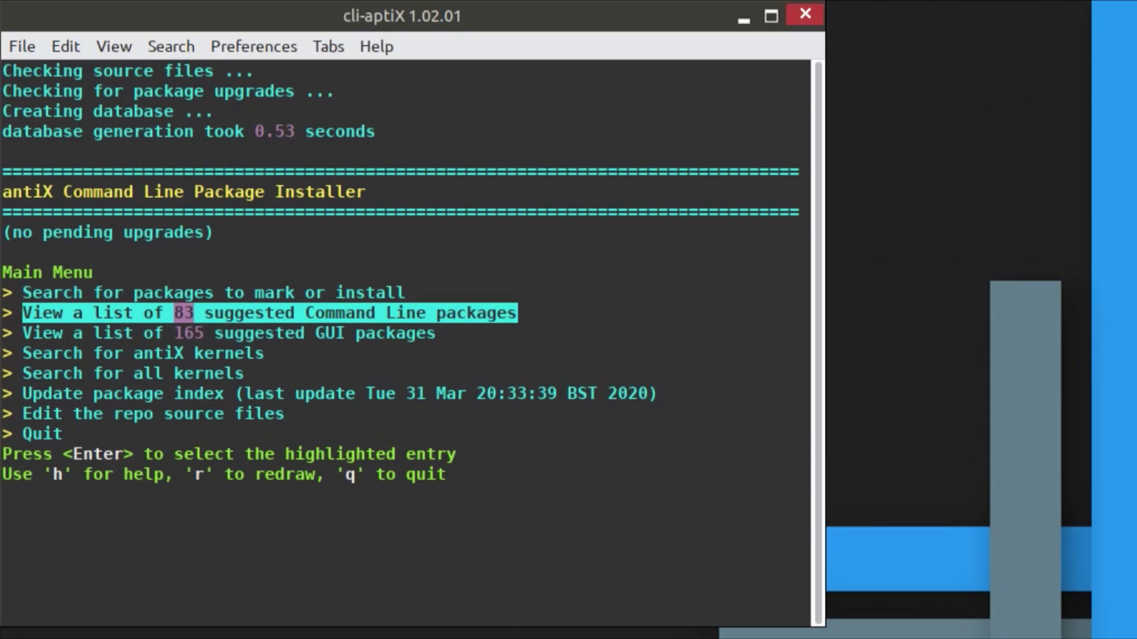
{"action": "key", "text": "Return"}
{"action": "key", "text": "Down"}
{"action": "key", "text": "Down"}
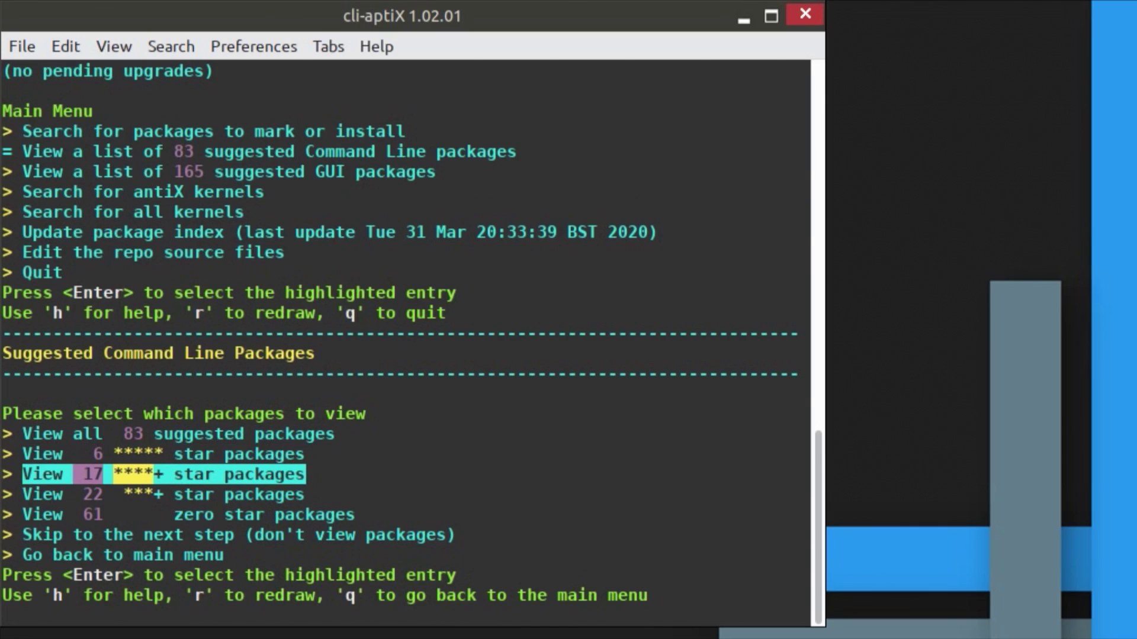
{"action": "key", "text": "Return"}
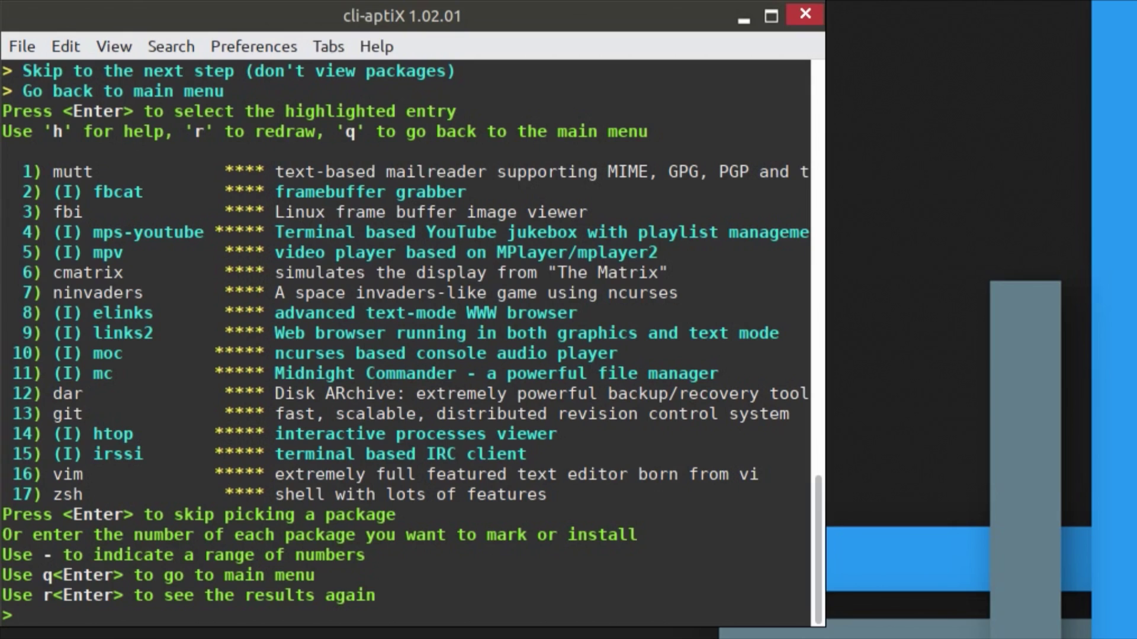
Pick package 8, elinks, and confirm installing it.
{"action": "type", "text": "8"}
{"action": "key", "text": "Return"}
{"action": "key", "text": "Down"}
{"action": "key", "text": "Down"}
{"action": "key", "text": "Return"}
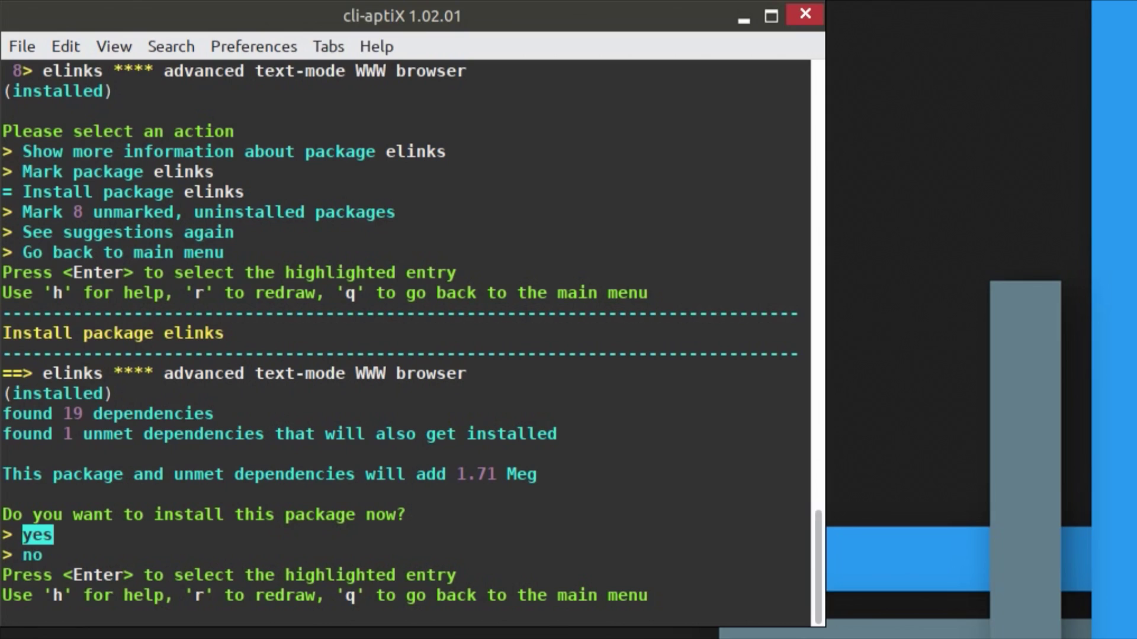
{"action": "key", "text": "Return"}
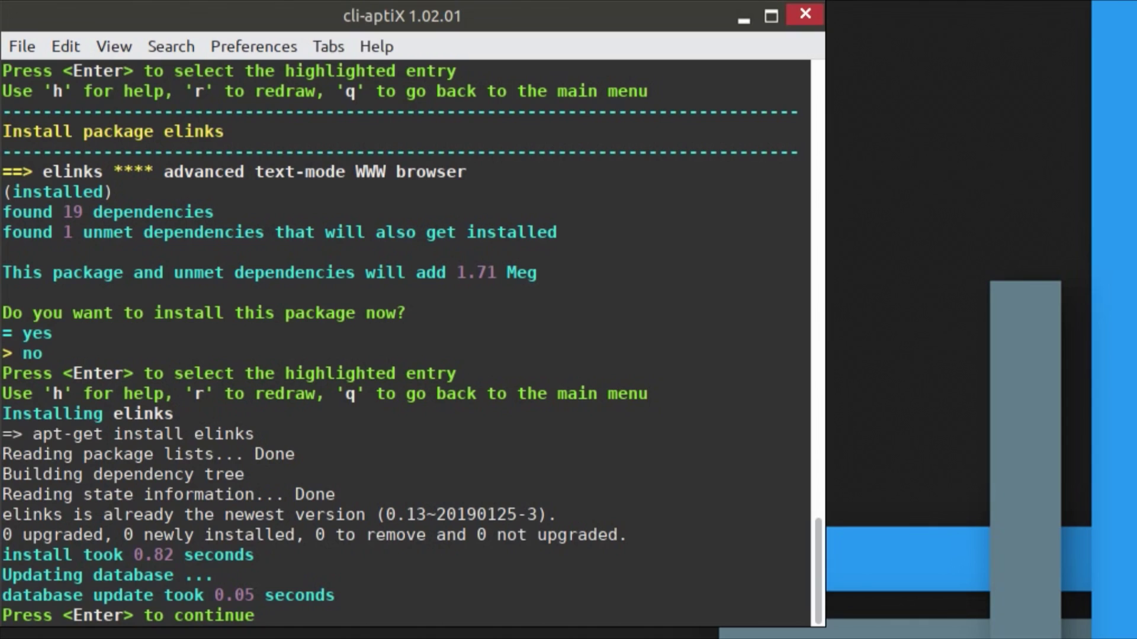
{"action": "key", "text": "Return"}
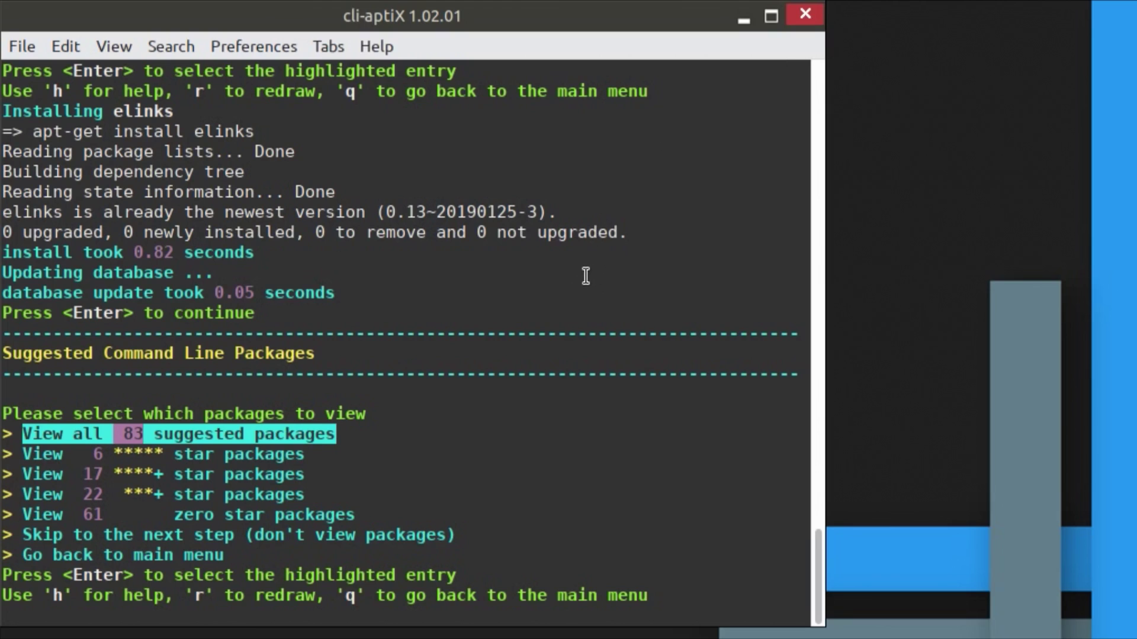
Return to the main menu and quit cli-aptiX.
{"action": "key", "text": "q"}
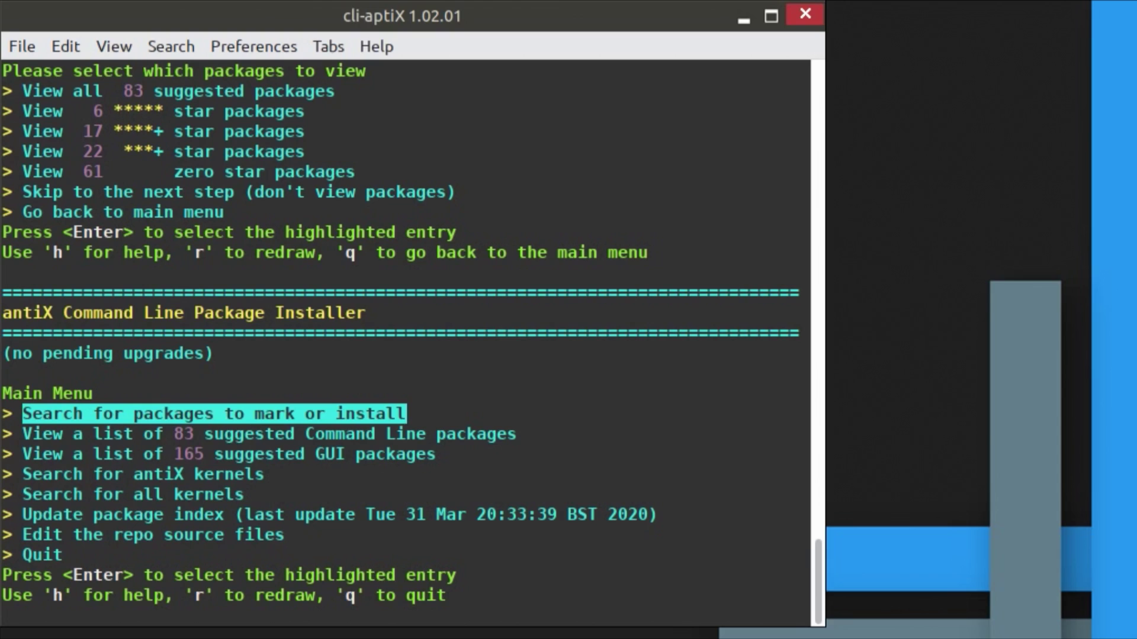
{"action": "key", "text": "Down"}
{"action": "key", "text": "Down"}
{"action": "key", "text": "Down"}
{"action": "key", "text": "Down"}
{"action": "key", "text": "Down"}
{"action": "key", "text": "Down"}
{"action": "key", "text": "Down"}
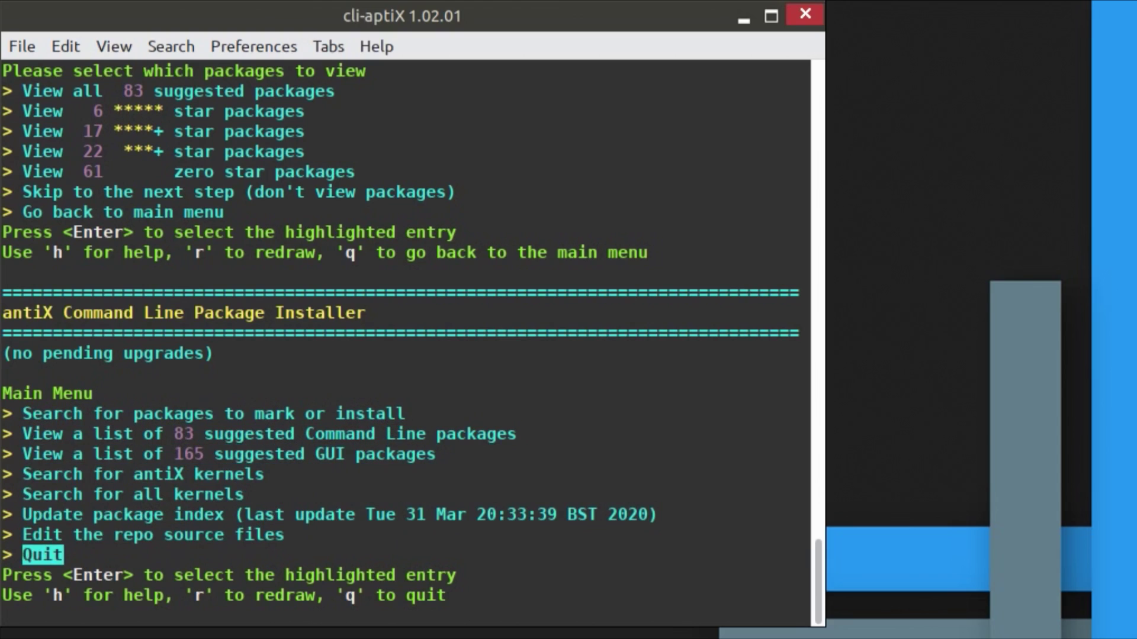
{"action": "key", "text": "Return"}
{"action": "key", "text": "Return"}
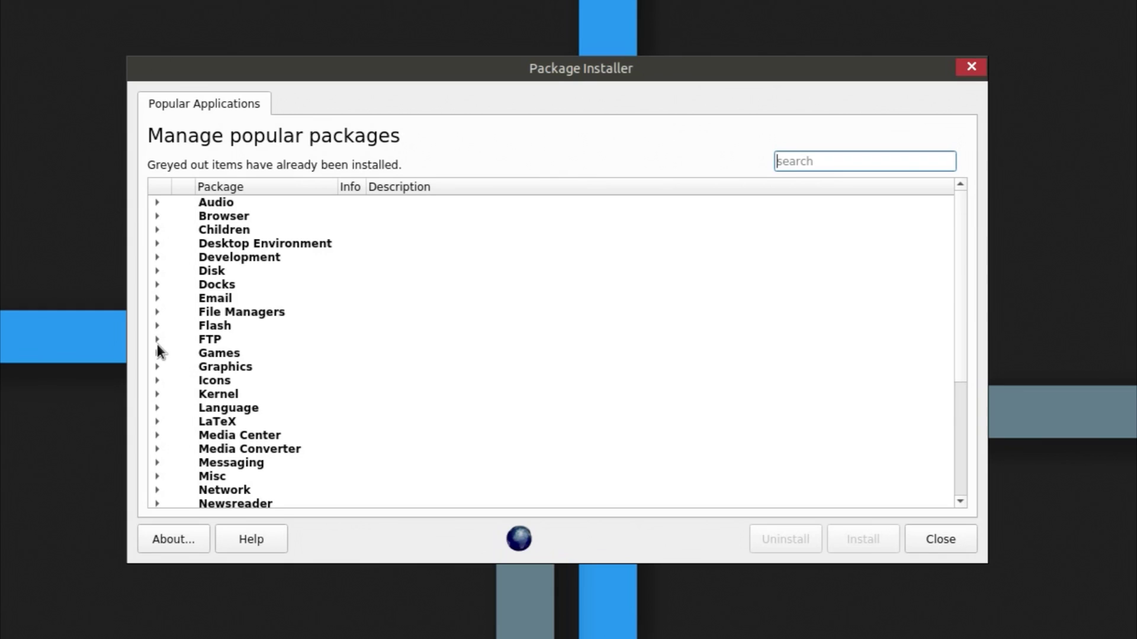
Expand the File Managers, Disk, Development, Browser and Games package categories, scrolling through the list.
{"action": "left_click", "coordinate": [158, 311]}
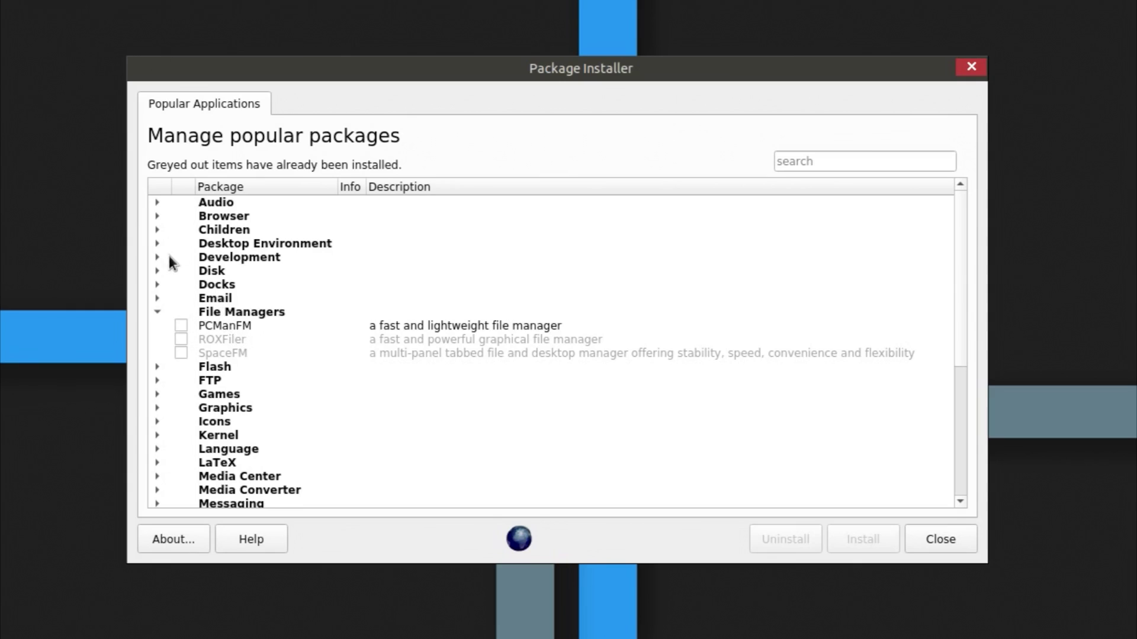
{"action": "left_click", "coordinate": [157, 271]}
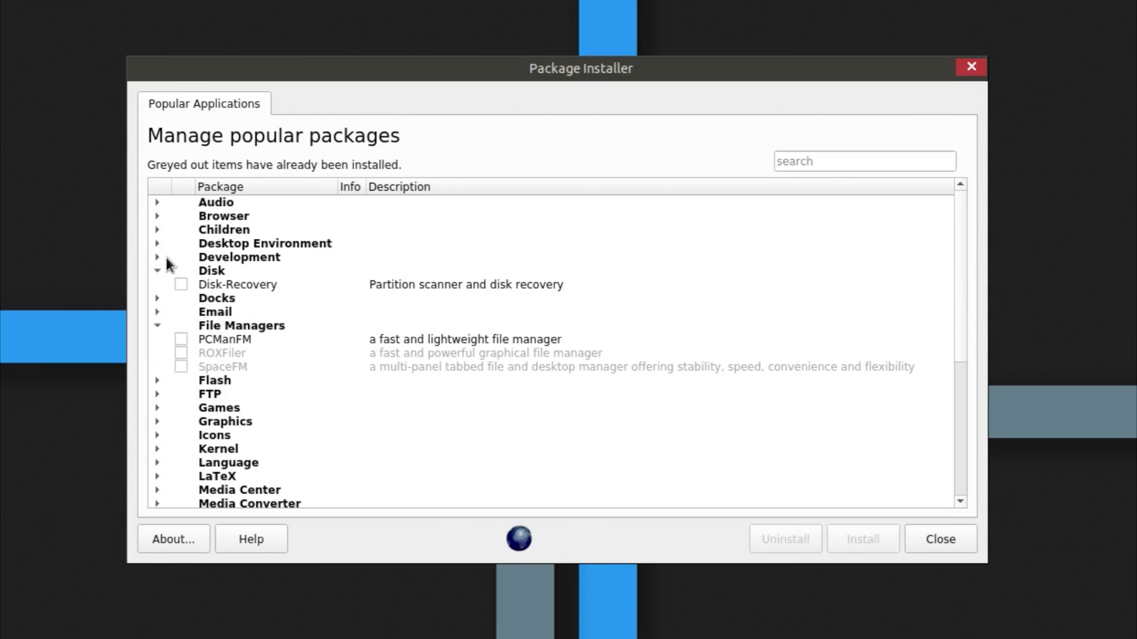
{"action": "left_click", "coordinate": [156, 257]}
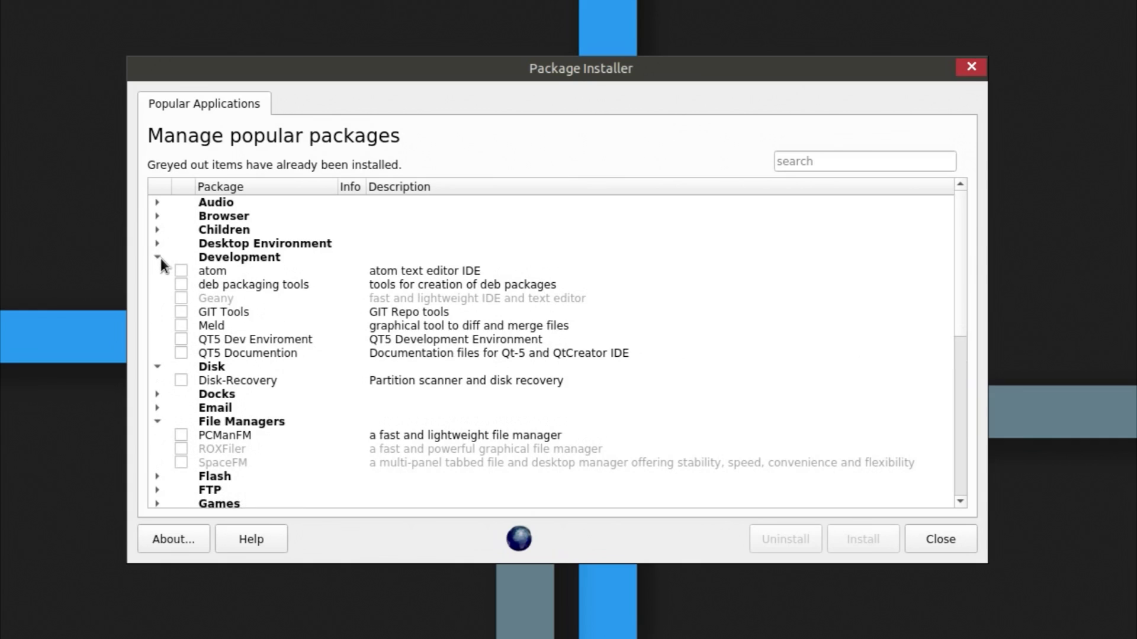
{"action": "left_click", "coordinate": [158, 215]}
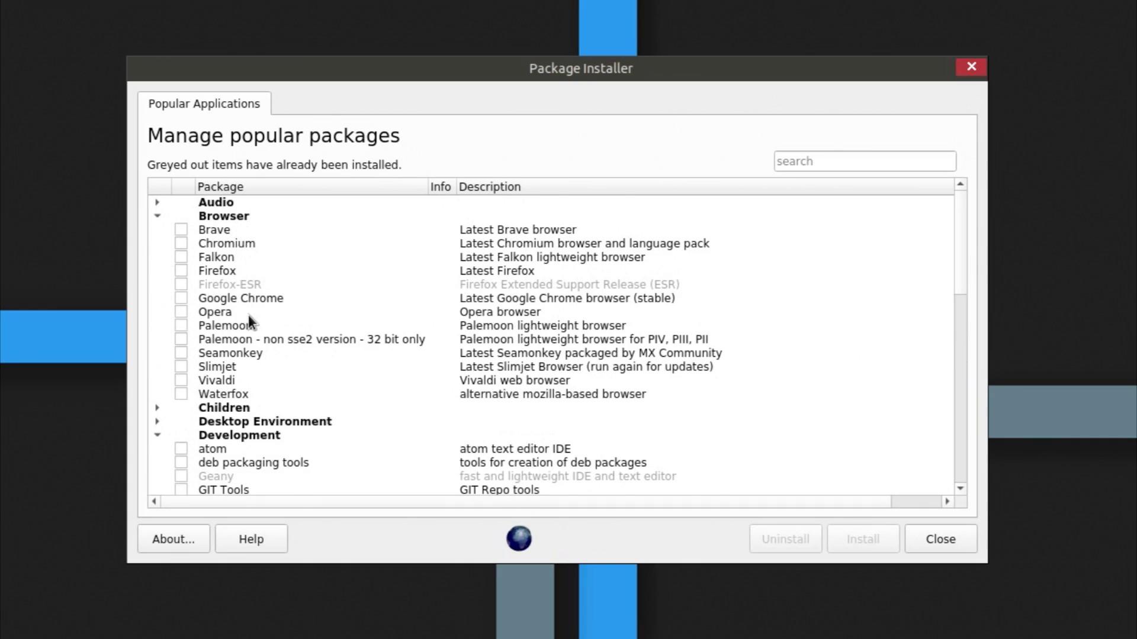
{"action": "scroll", "coordinate": [249, 320], "scroll_direction": "down", "scroll_amount": 2}
{"action": "scroll", "coordinate": [250, 324], "scroll_direction": "down", "scroll_amount": 3}
{"action": "scroll", "coordinate": [249, 325], "scroll_direction": "down", "scroll_amount": 1}
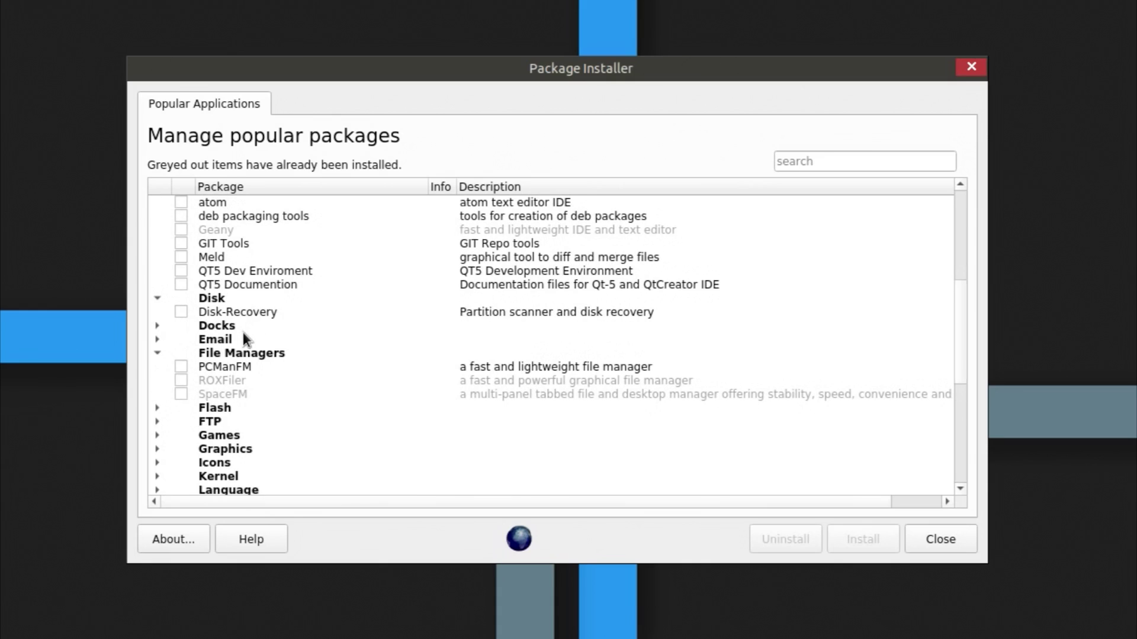
{"action": "left_click", "coordinate": [156, 434]}
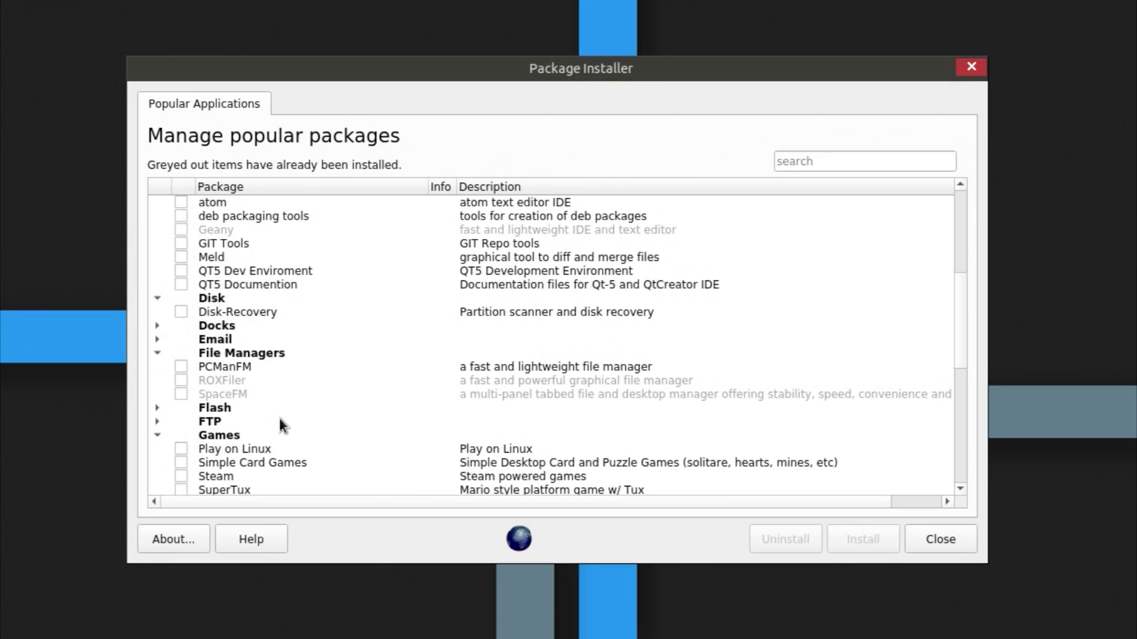
{"action": "scroll", "coordinate": [280, 416], "scroll_direction": "down", "scroll_amount": 3}
{"action": "scroll", "coordinate": [280, 418], "scroll_direction": "down", "scroll_amount": 5}
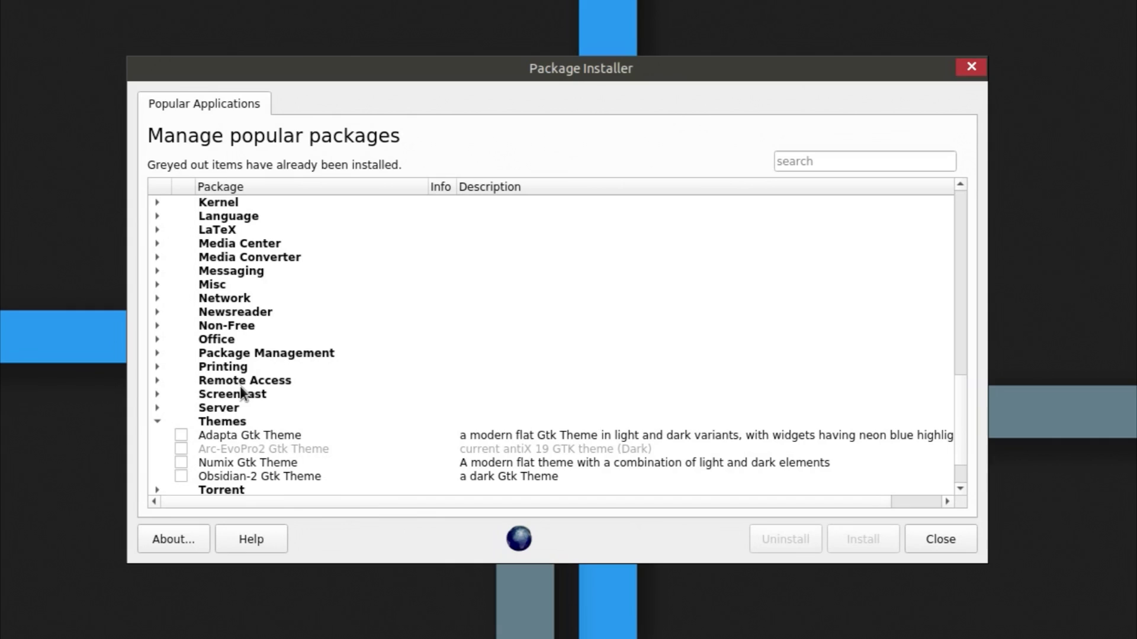
Close the Package Installer and switch the desktop to the Jwm window manager.
{"action": "left_click", "coordinate": [938, 538]}
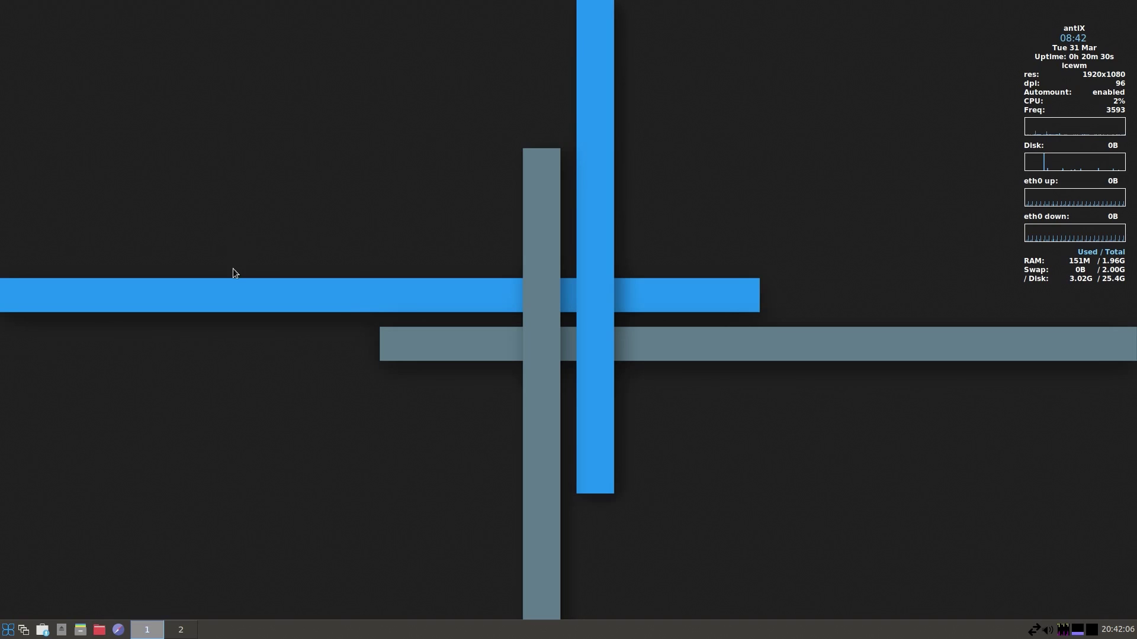
{"action": "right_click", "coordinate": [53, 295]}
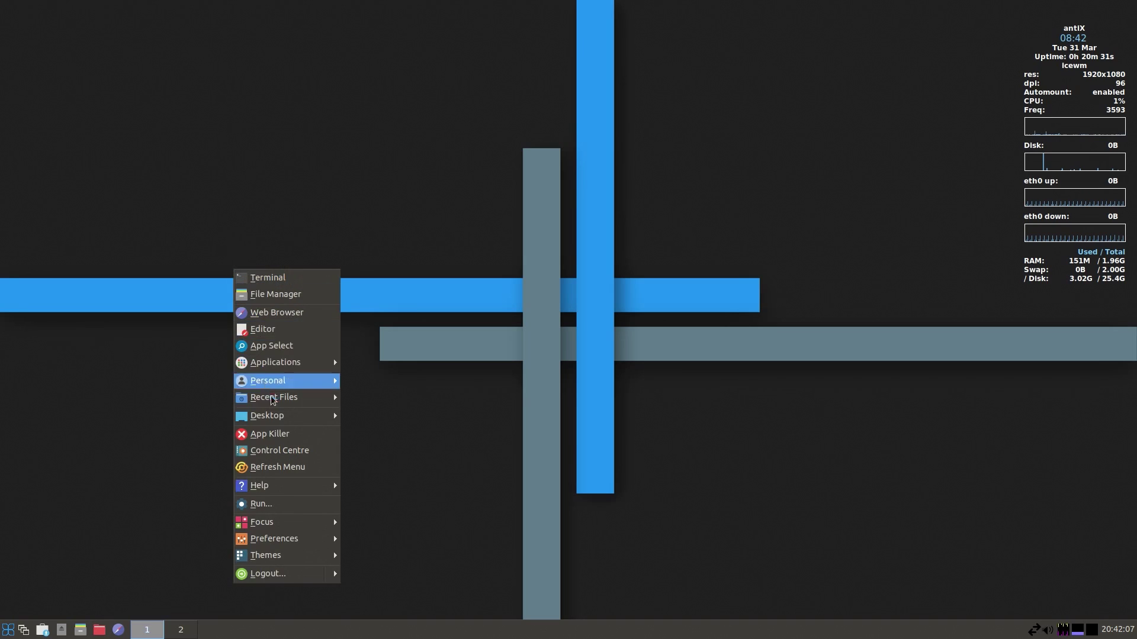
{"action": "mouse_move", "coordinate": [278, 416]}
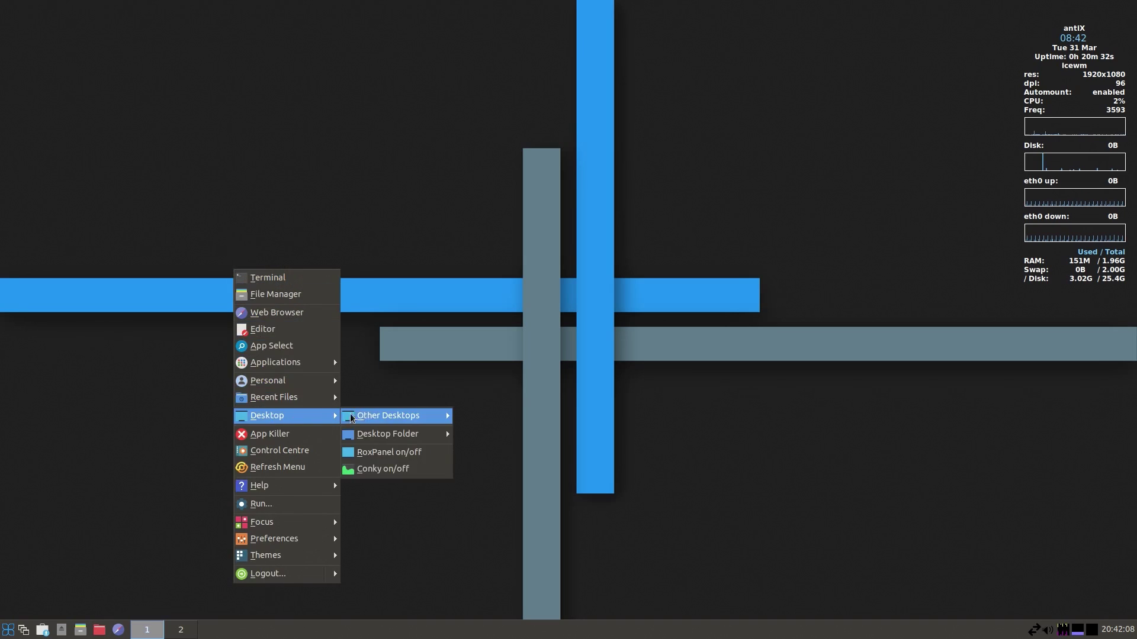
{"action": "mouse_move", "coordinate": [391, 415]}
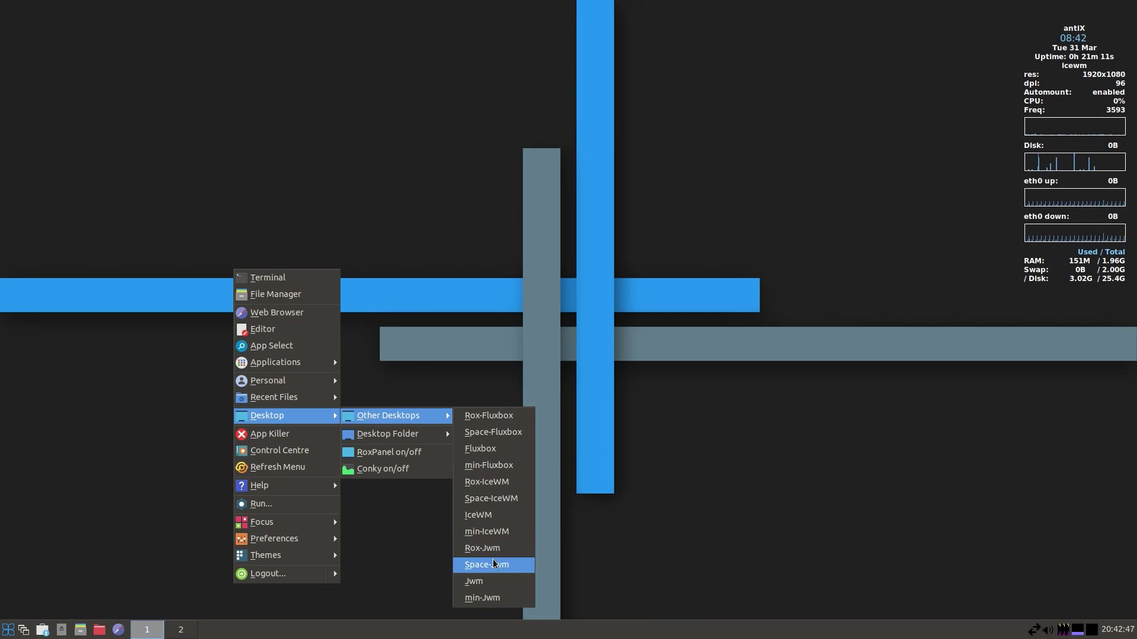
{"action": "left_click", "coordinate": [489, 581]}
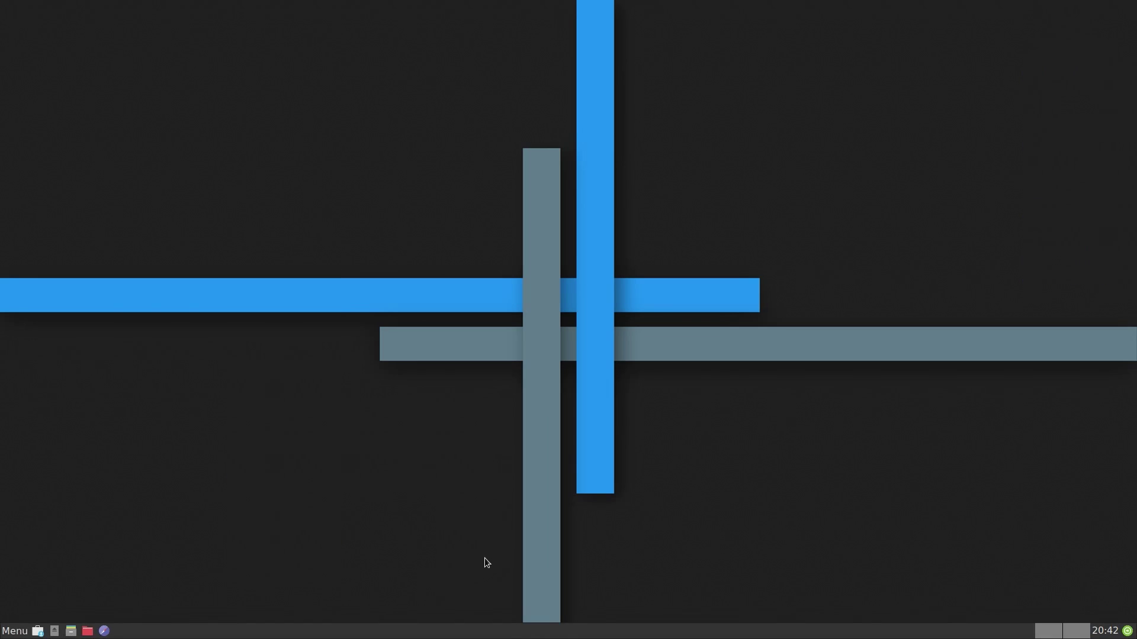
Move from Jwm to Fluxbox, then choose Space-IceWM from the Fluxbox root menu.
{"action": "right_click", "coordinate": [160, 273]}
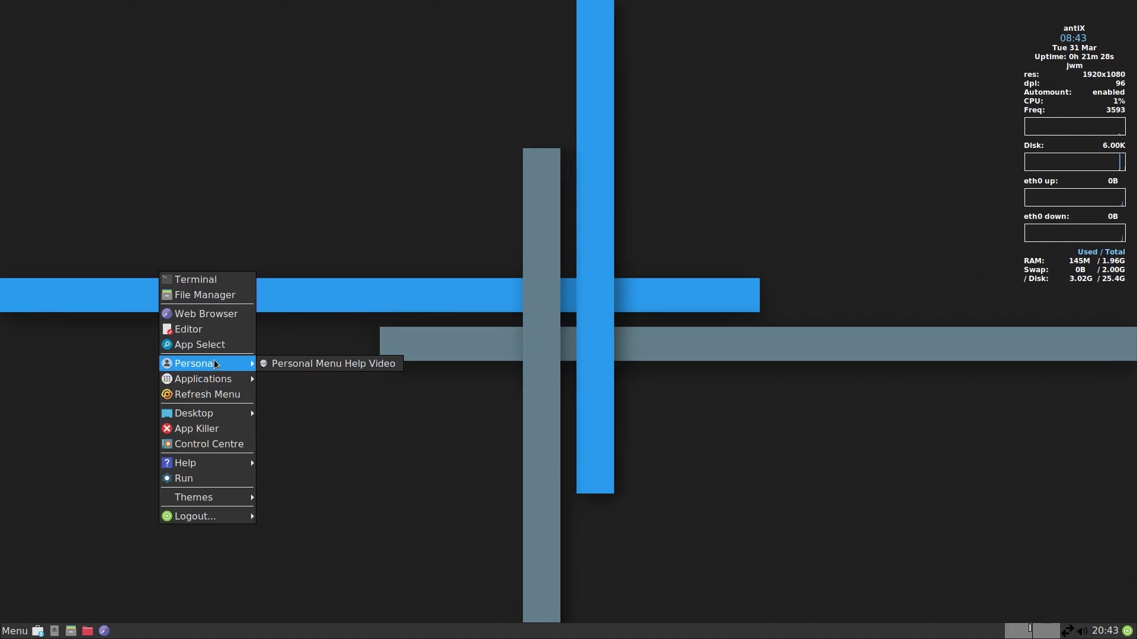
{"action": "mouse_move", "coordinate": [220, 420]}
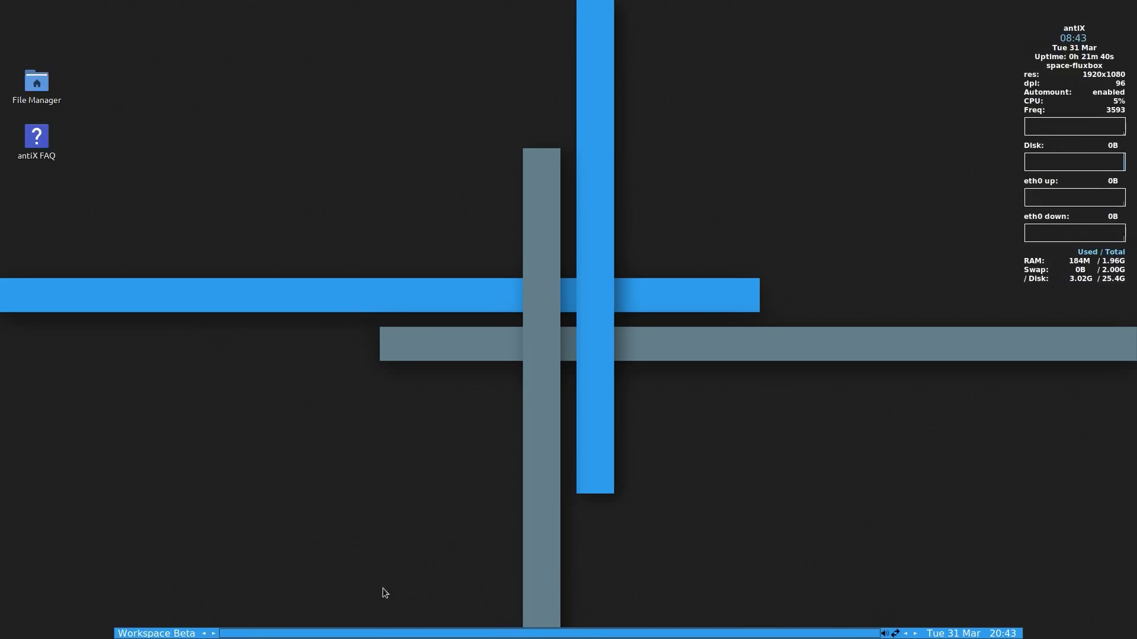
{"action": "right_click", "coordinate": [198, 235]}
{"action": "mouse_move", "coordinate": [195, 348]}
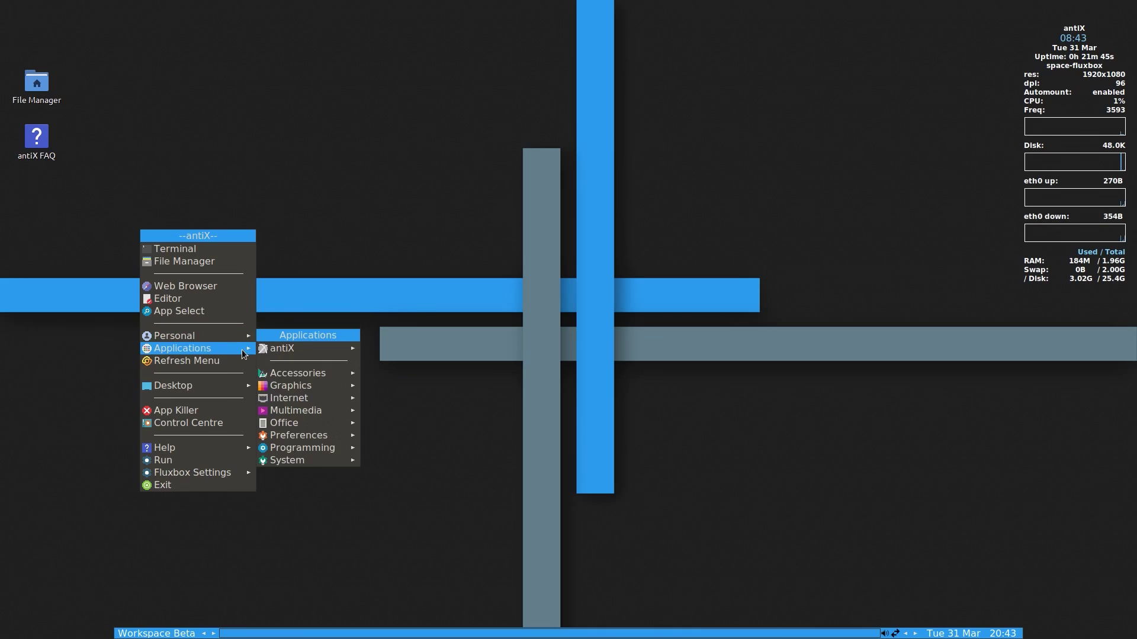
{"action": "mouse_move", "coordinate": [283, 352]}
{"action": "mouse_move", "coordinate": [241, 384]}
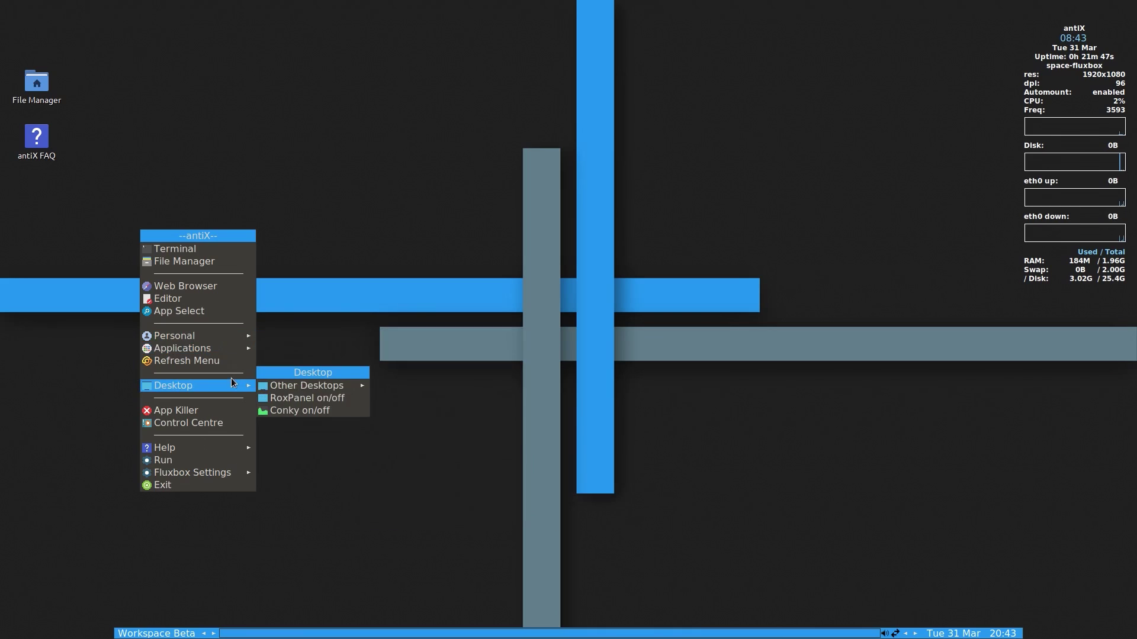
{"action": "mouse_move", "coordinate": [295, 383]}
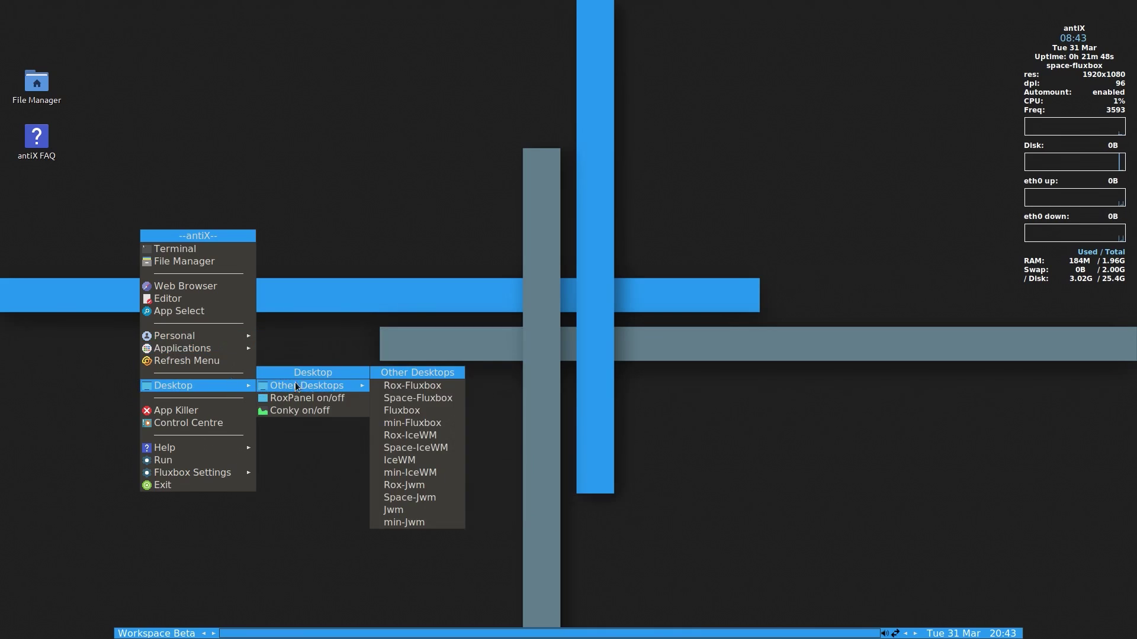
{"action": "left_click", "coordinate": [400, 457]}
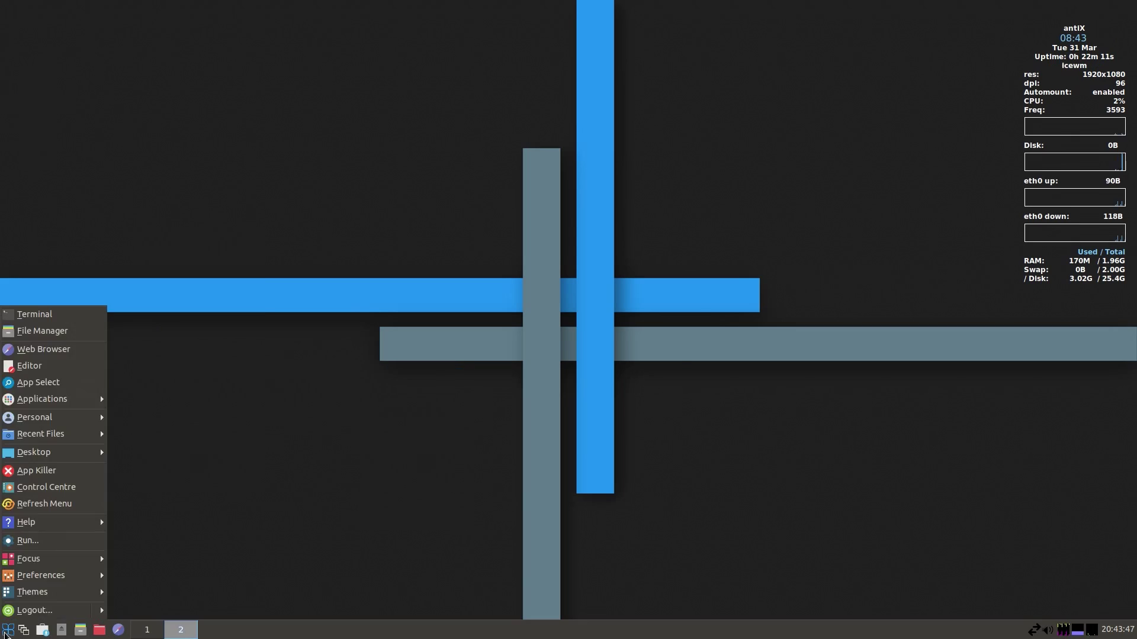
Open ROX-Filer on the home folder, then launch and close Connectshares Configuration.
{"action": "left_click", "coordinate": [60, 335]}
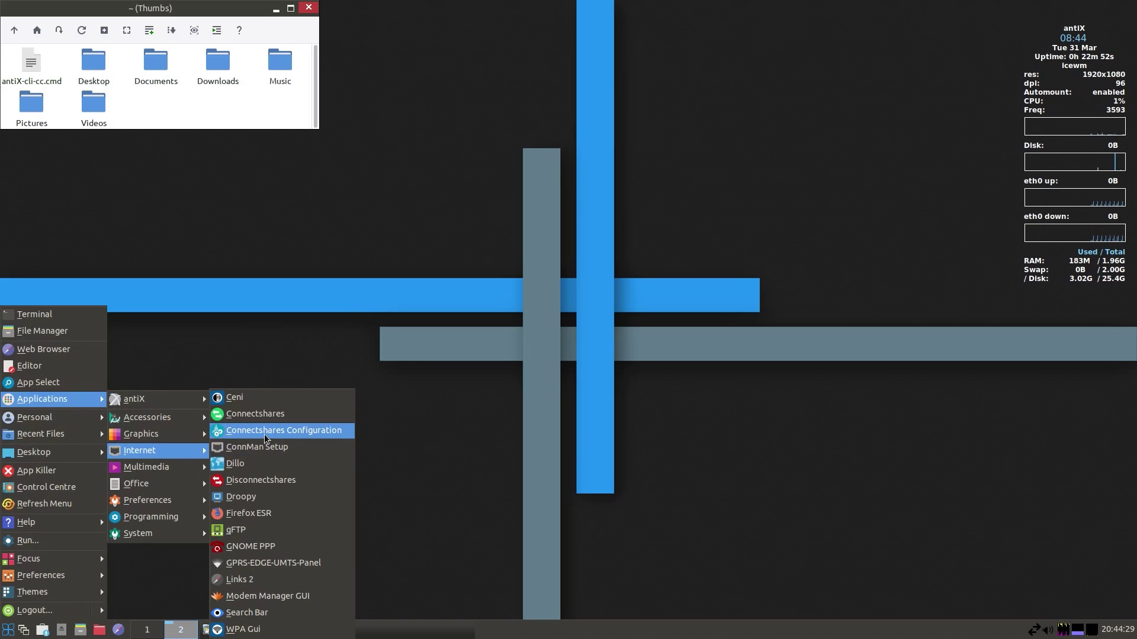
{"action": "left_click", "coordinate": [265, 437]}
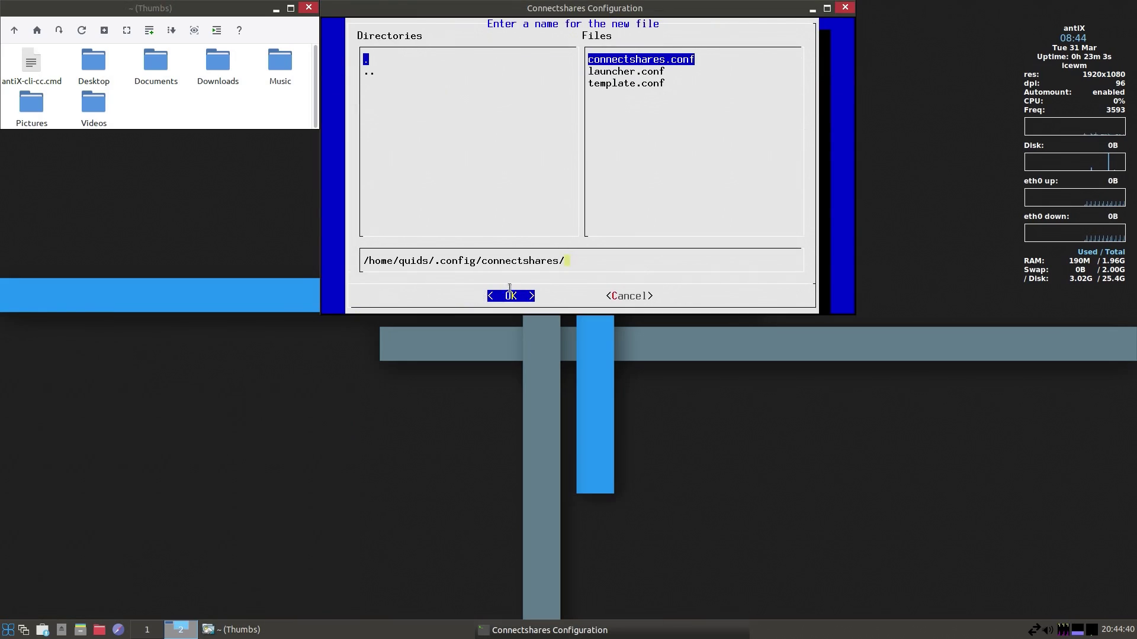
{"action": "left_click", "coordinate": [845, 8]}
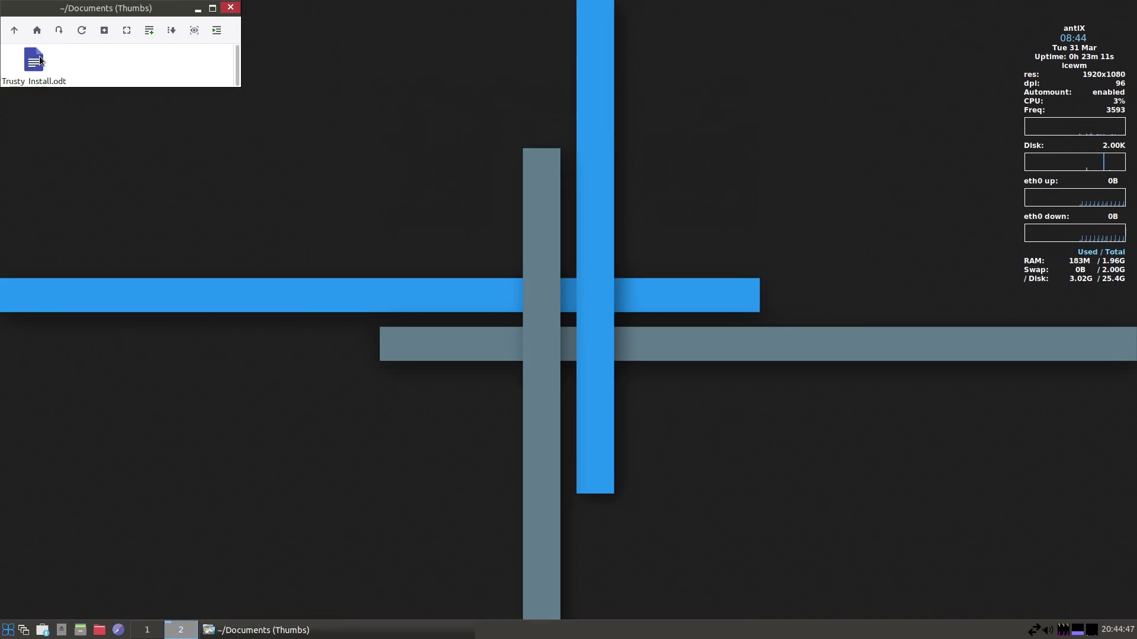
Bring up the actions for Trusty Install.odt and choose Customise Menu...
{"action": "right_click", "coordinate": [41, 60]}
{"action": "right_click", "coordinate": [31, 65]}
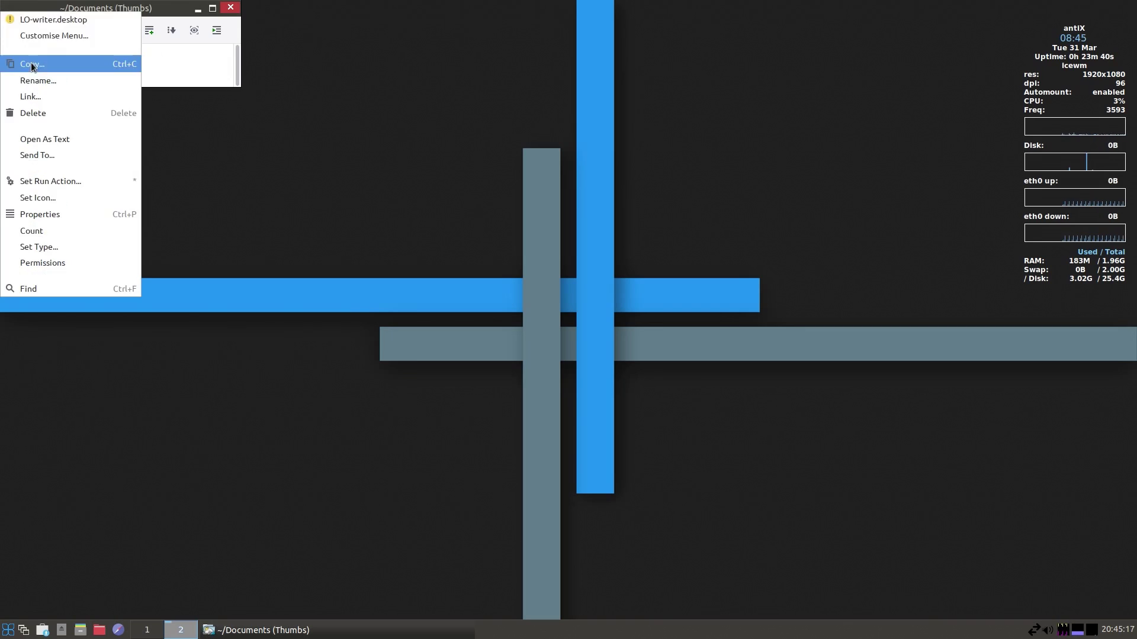
{"action": "left_click", "coordinate": [65, 36]}
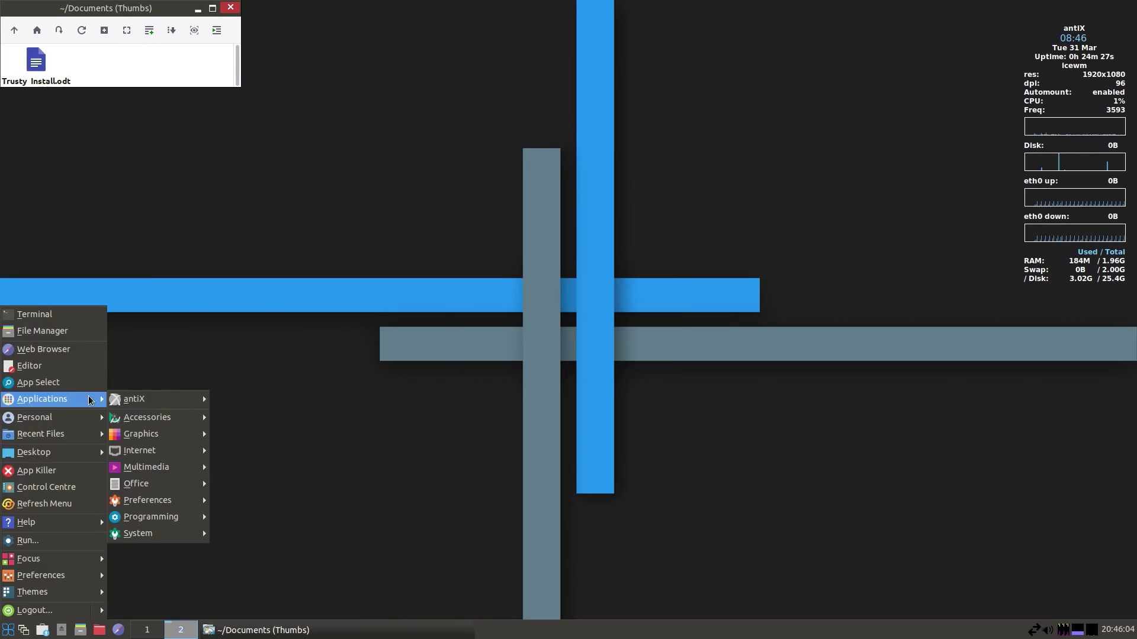
{"action": "key", "text": "Up"}
{"action": "key", "text": "Return"}
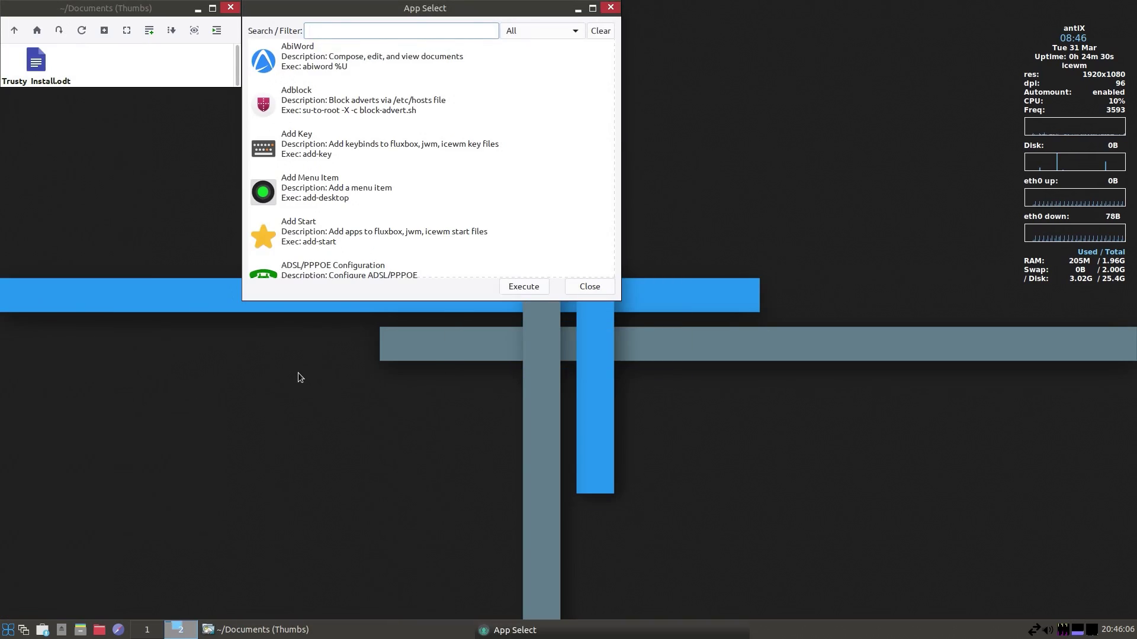
{"action": "type", "text": "defa"}
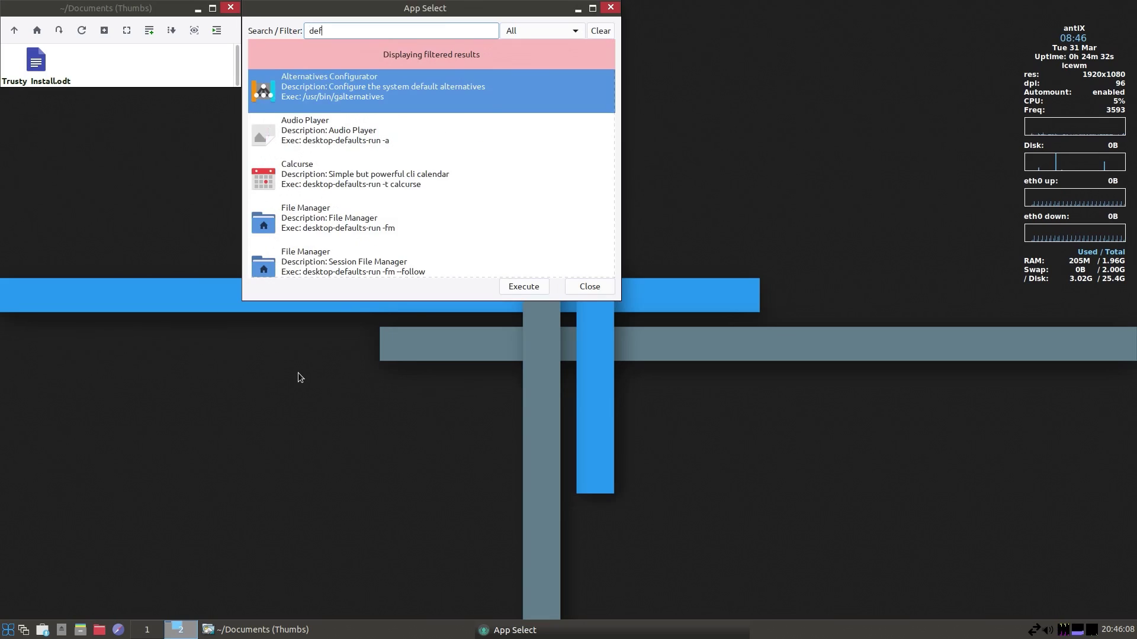
{"action": "left_click", "coordinate": [413, 94]}
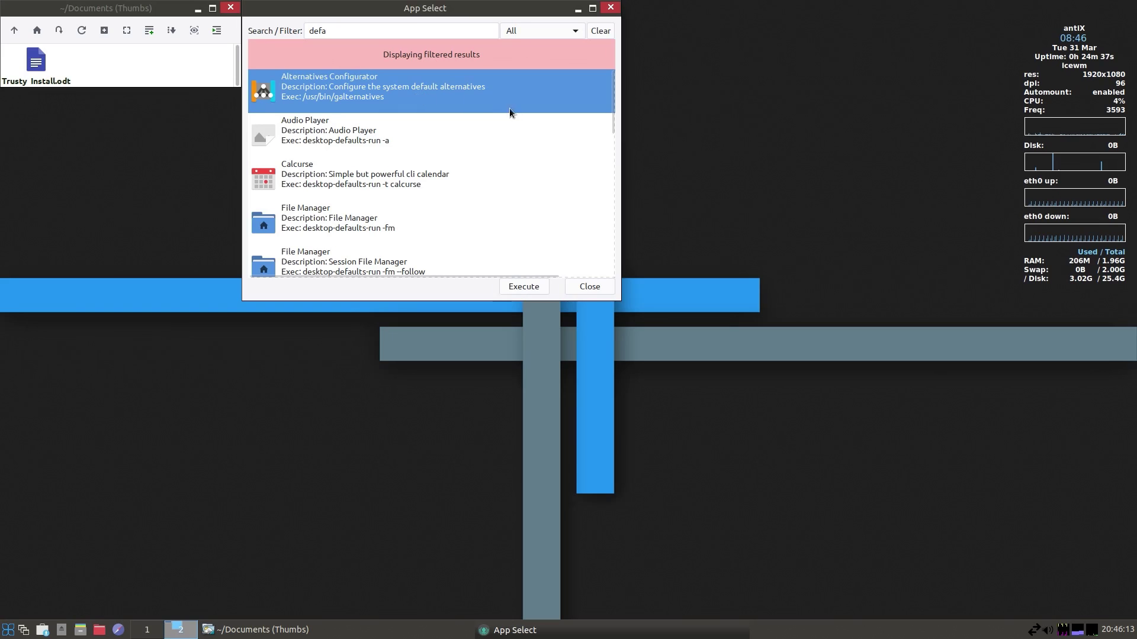
{"action": "left_click", "coordinate": [535, 287]}
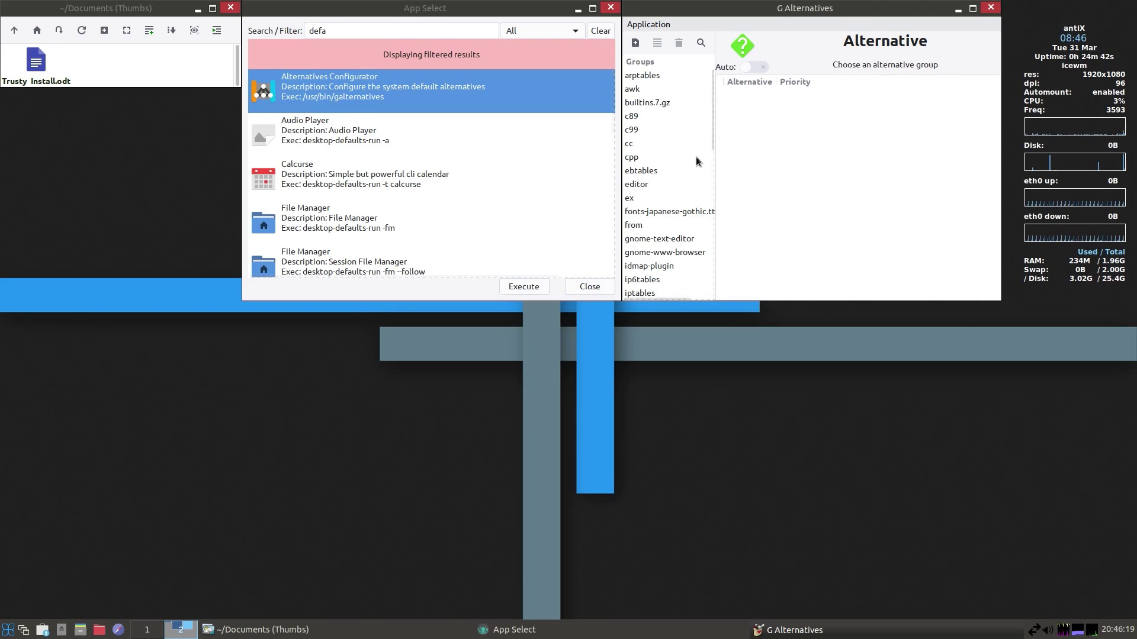
{"action": "left_click_drag", "start_coordinate": [714, 119], "coordinate": [714, 272]}
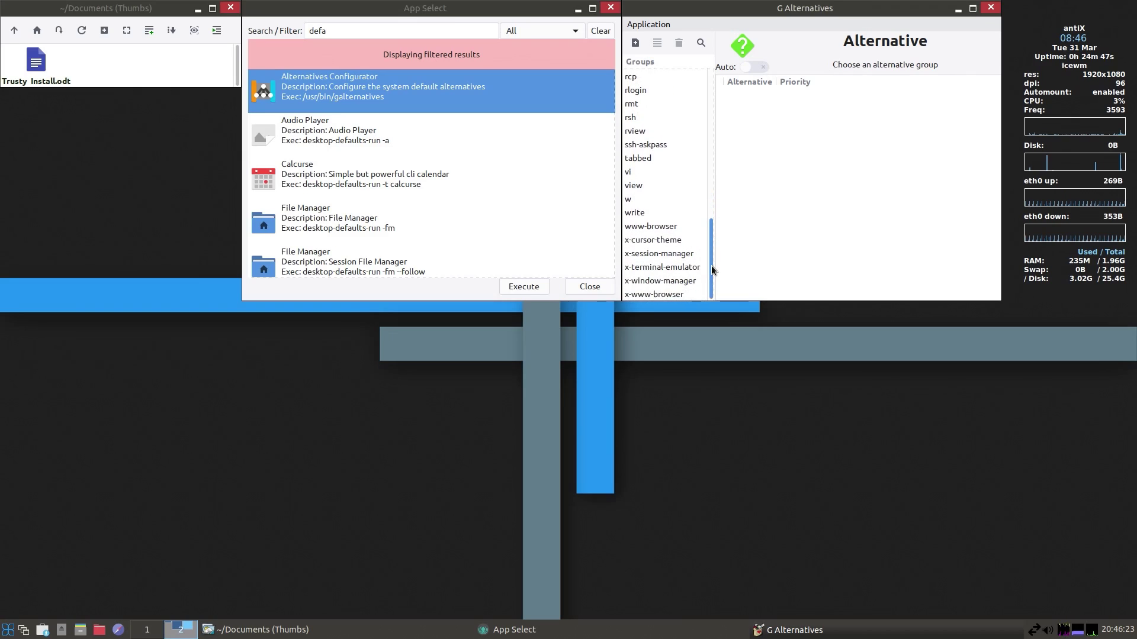
{"action": "left_click", "coordinate": [991, 8]}
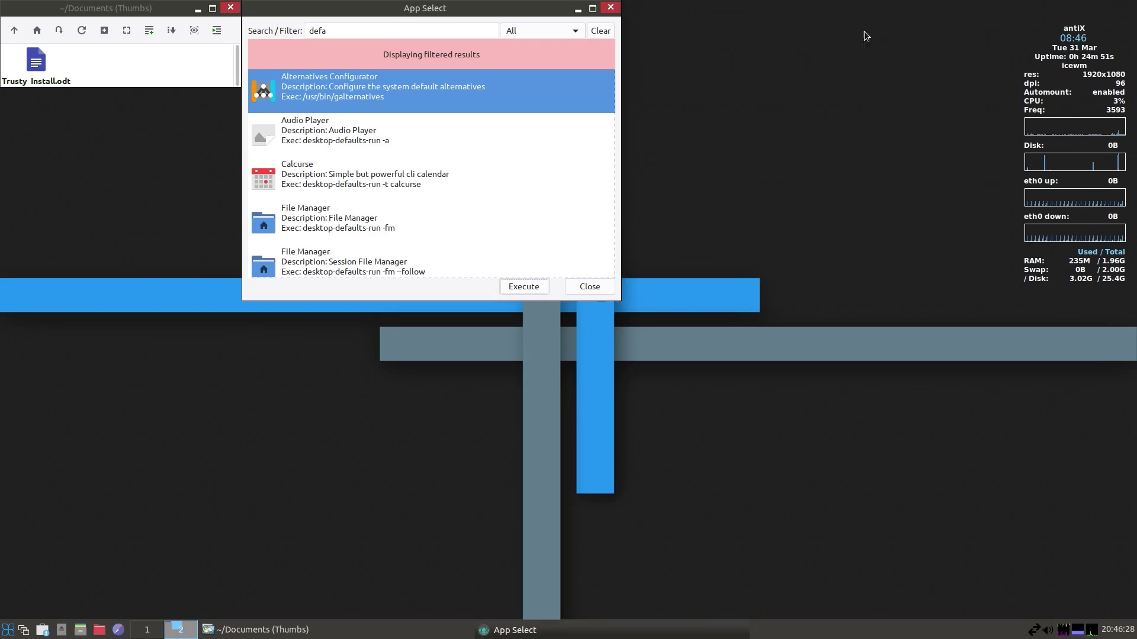
{"action": "left_click", "coordinate": [611, 8]}
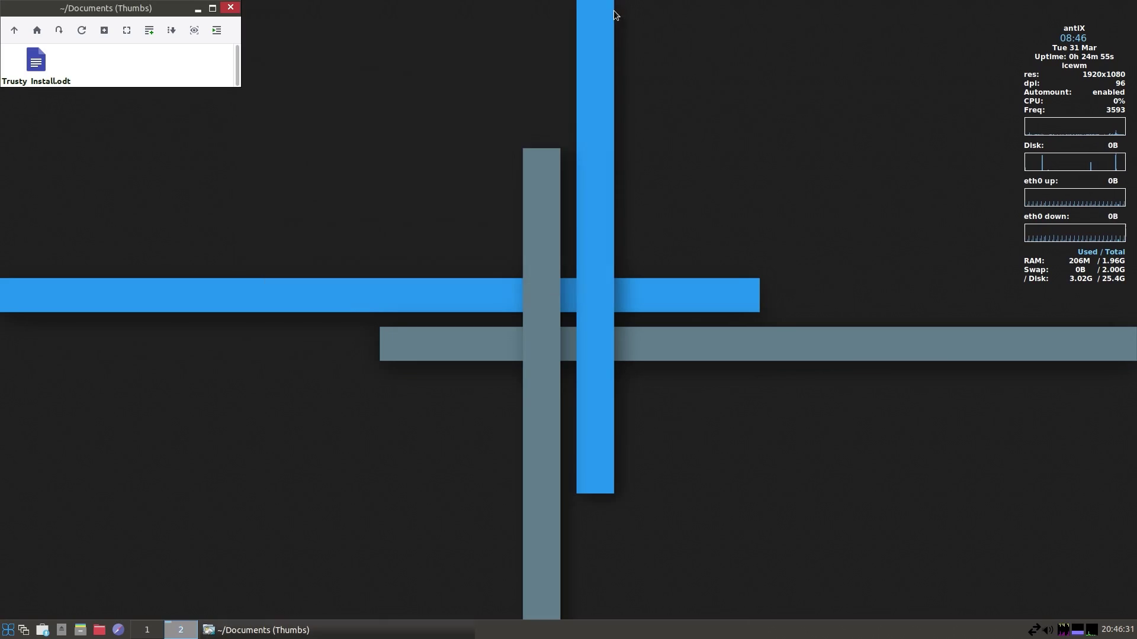
Browse Downloads and Pictures, preview Grep.png in the image viewer, then close it.
{"action": "left_click", "coordinate": [13, 31]}
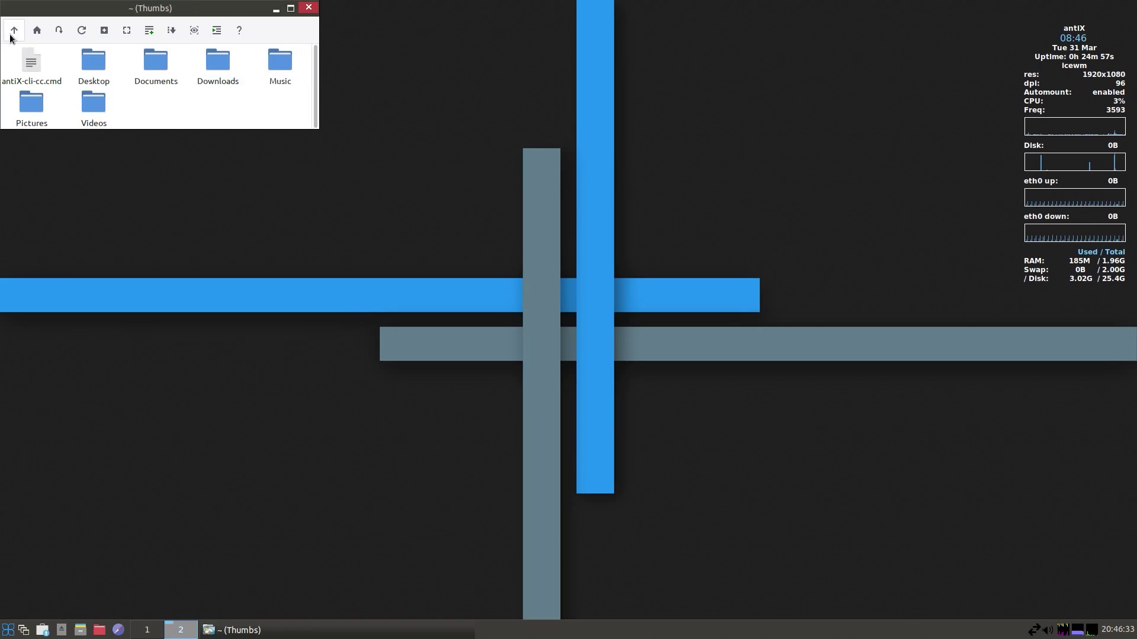
{"action": "double_click", "coordinate": [217, 62]}
{"action": "left_click", "coordinate": [13, 31]}
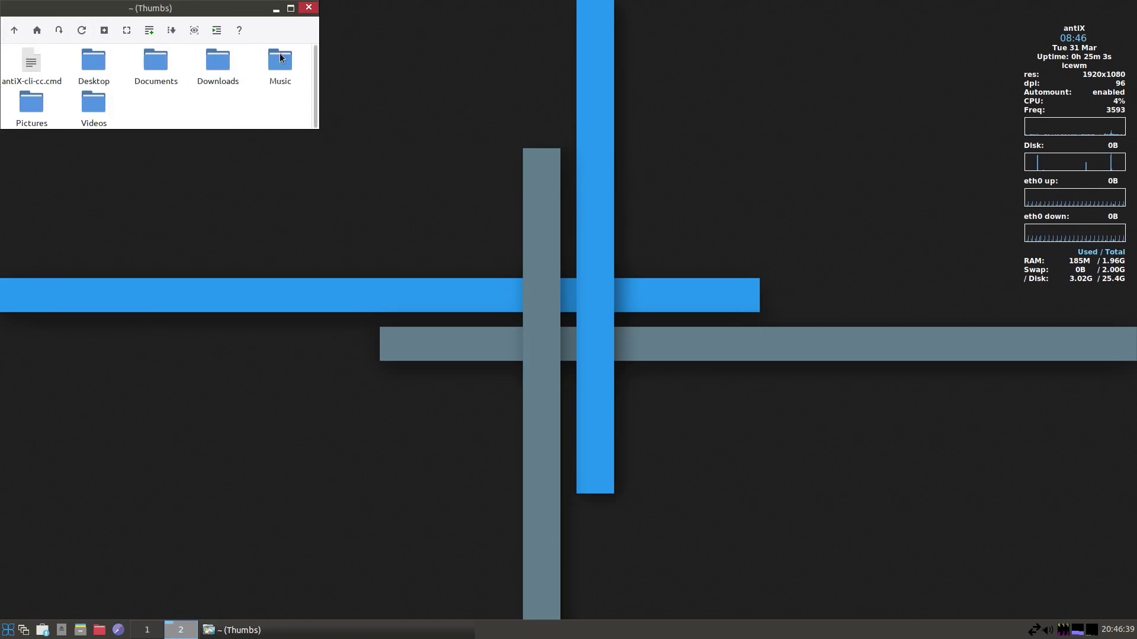
{"action": "double_click", "coordinate": [24, 104]}
{"action": "double_click", "coordinate": [97, 69]}
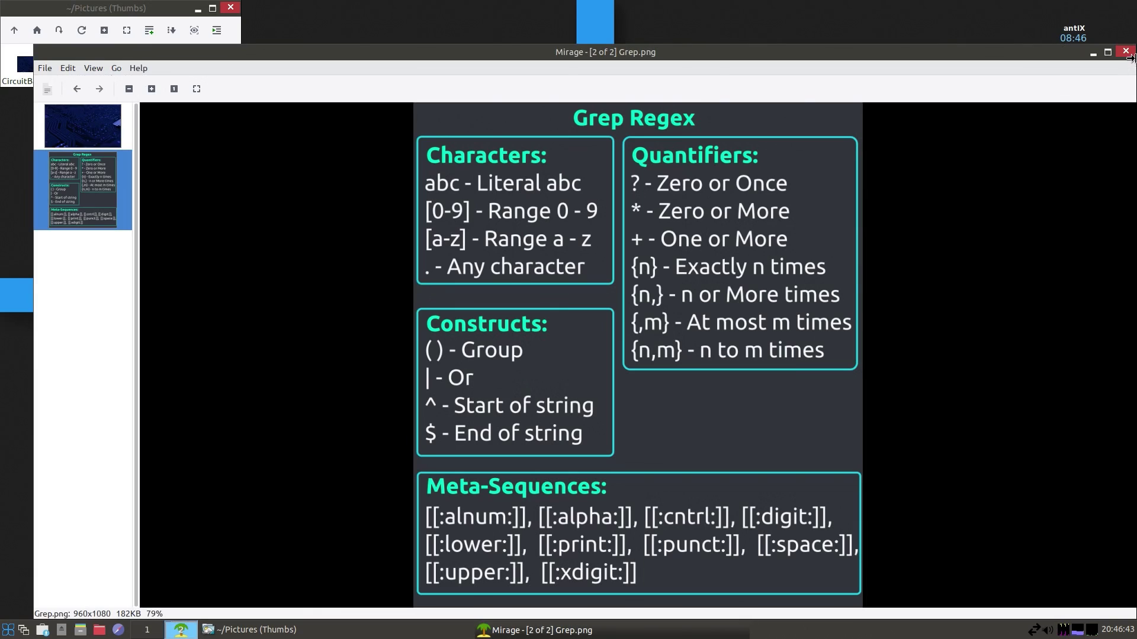
{"action": "left_click", "coordinate": [1127, 53]}
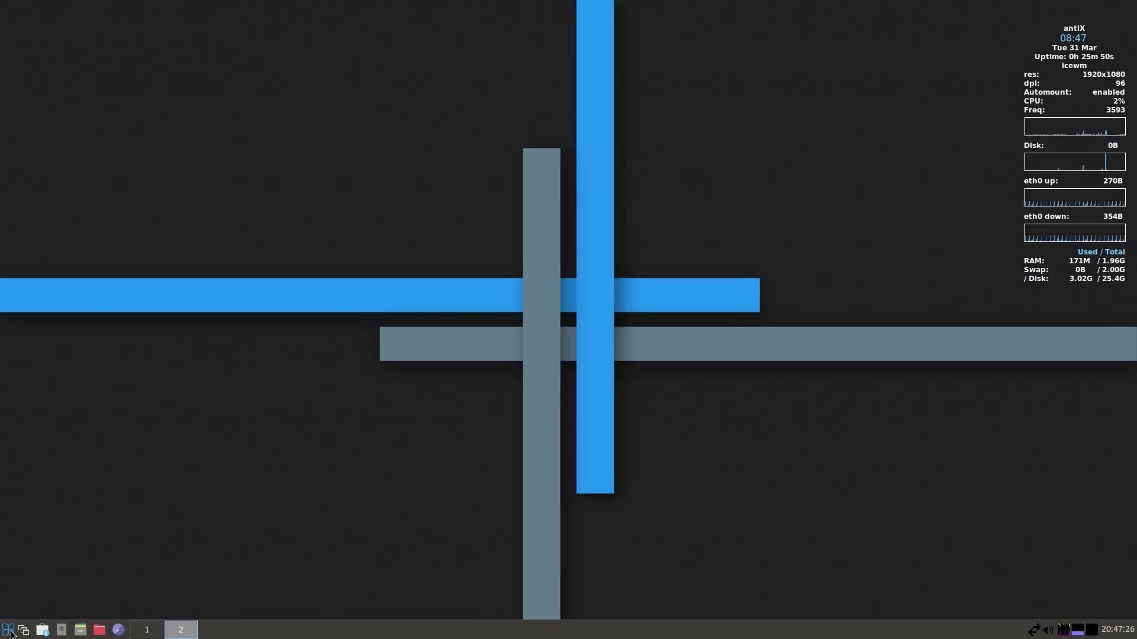
Open the antiX Videos help page from the Help > antiX menu.
{"action": "left_click", "coordinate": [8, 630]}
{"action": "mouse_move", "coordinate": [89, 523]}
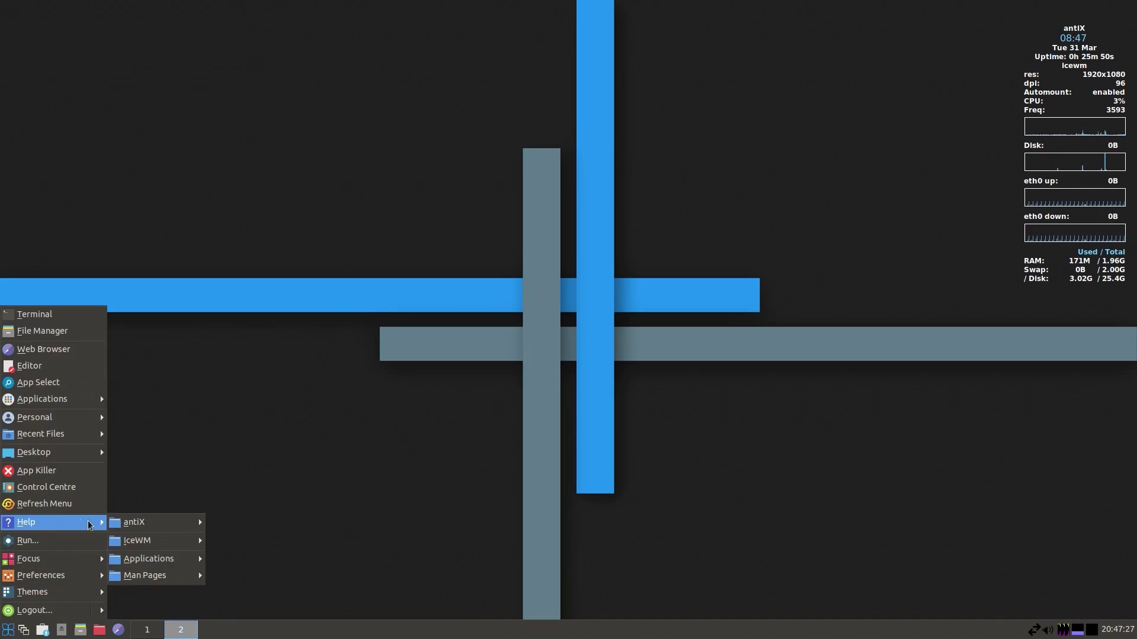
{"action": "mouse_move", "coordinate": [150, 524]}
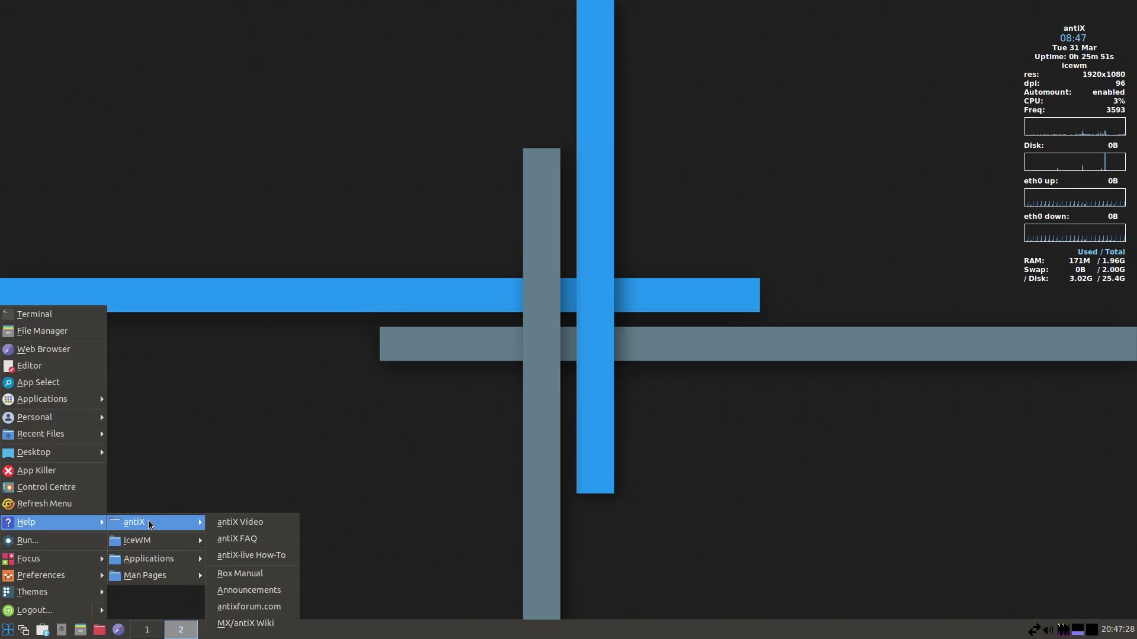
{"action": "left_click", "coordinate": [261, 524]}
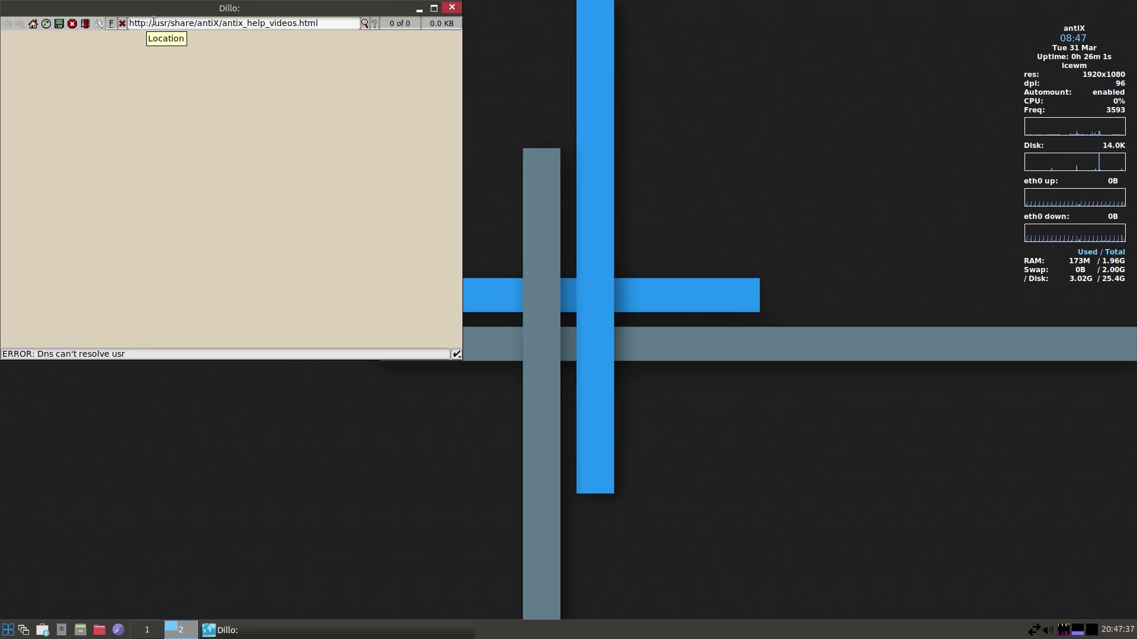
Replace the 'http:/' prefix with 'file:' to retry the help videos page, then quit Dillo.
{"action": "left_click_drag", "start_coordinate": [152, 22], "coordinate": [120, 22]}
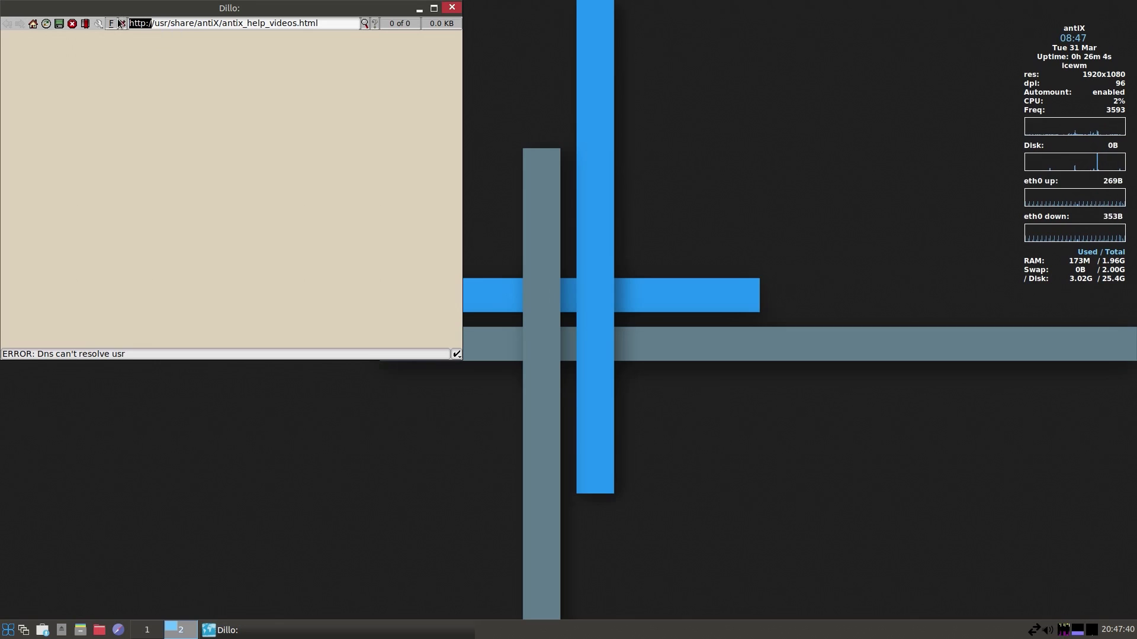
{"action": "type", "text": "file:"}
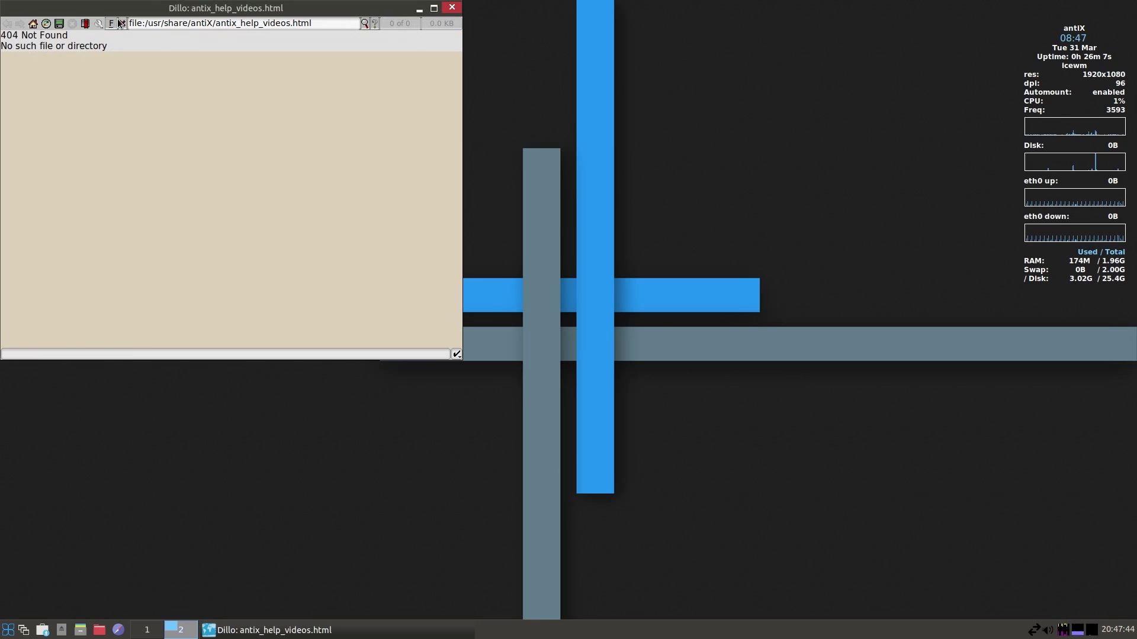
{"action": "key", "text": "ctrl+q"}
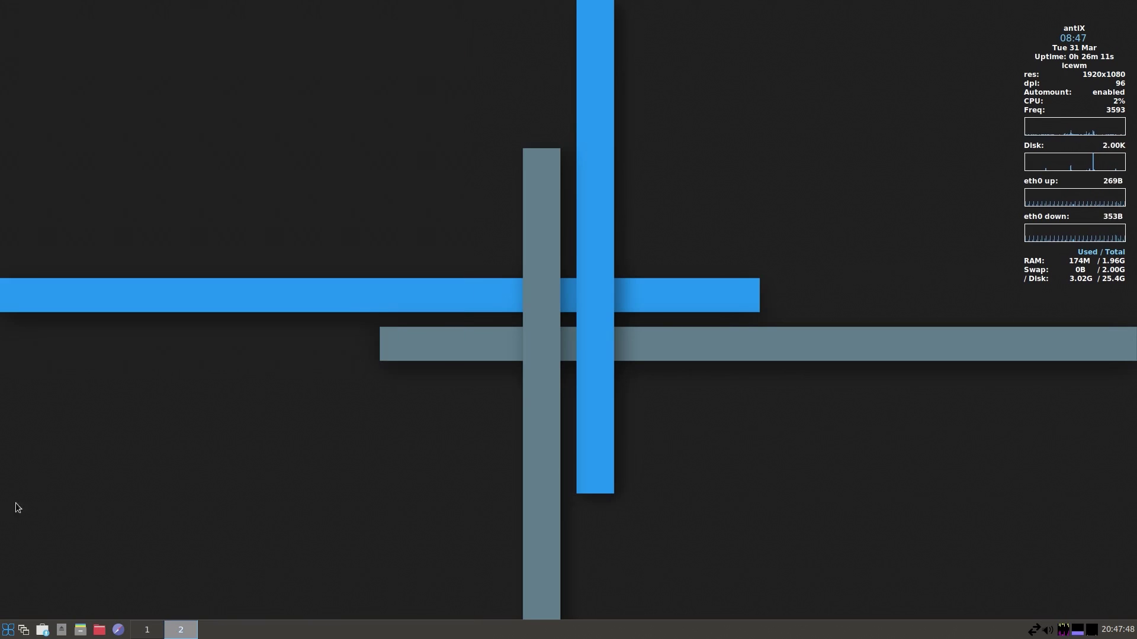
{"action": "left_click", "coordinate": [8, 630]}
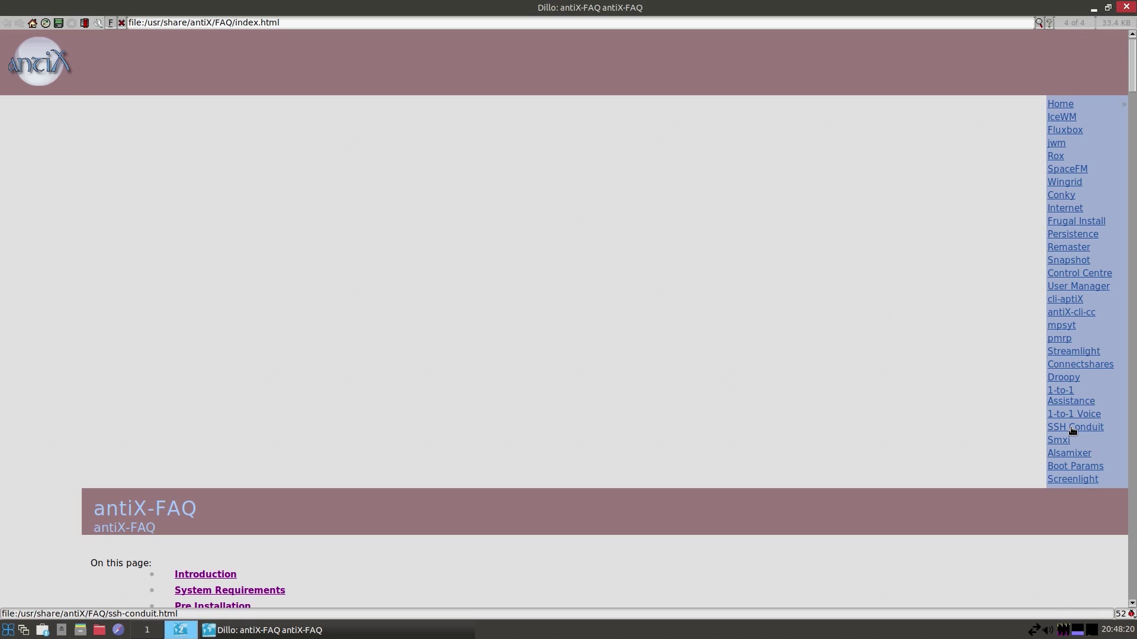
{"action": "left_click", "coordinate": [1072, 428]}
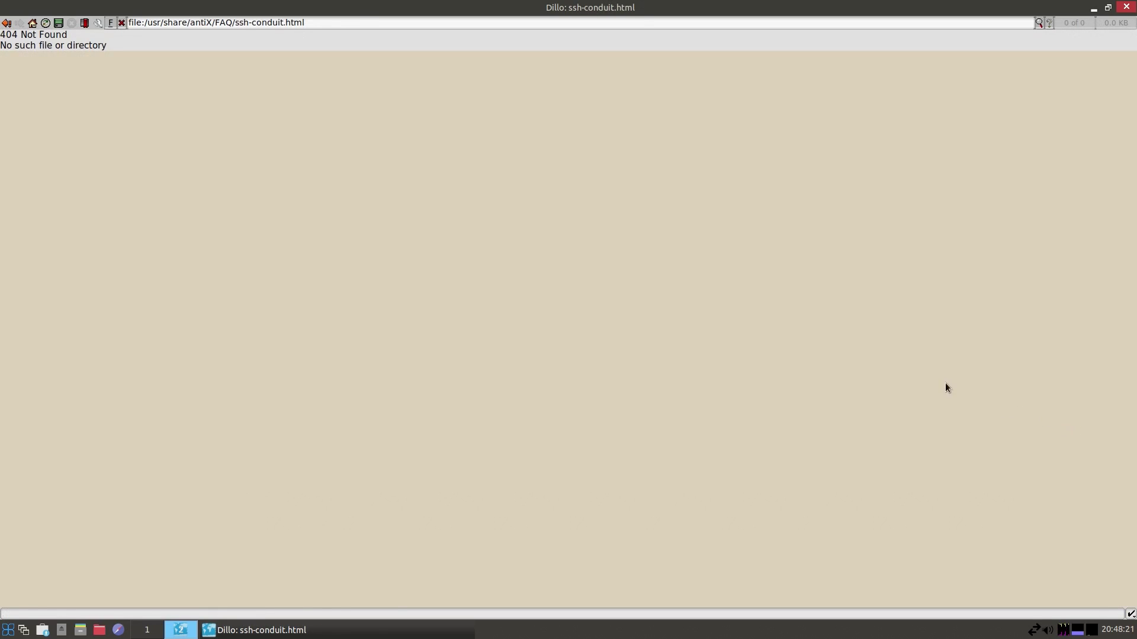
{"action": "left_click", "coordinate": [7, 23]}
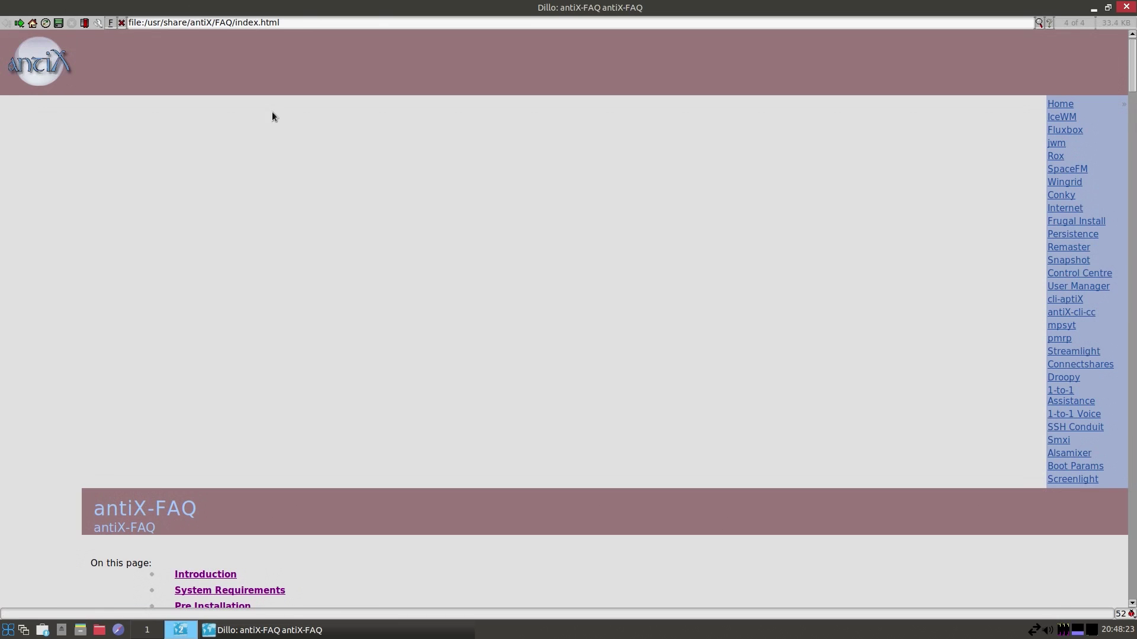
{"action": "left_click", "coordinate": [1076, 273]}
{"action": "scroll", "coordinate": [874, 323], "scroll_direction": "down", "scroll_amount": 10}
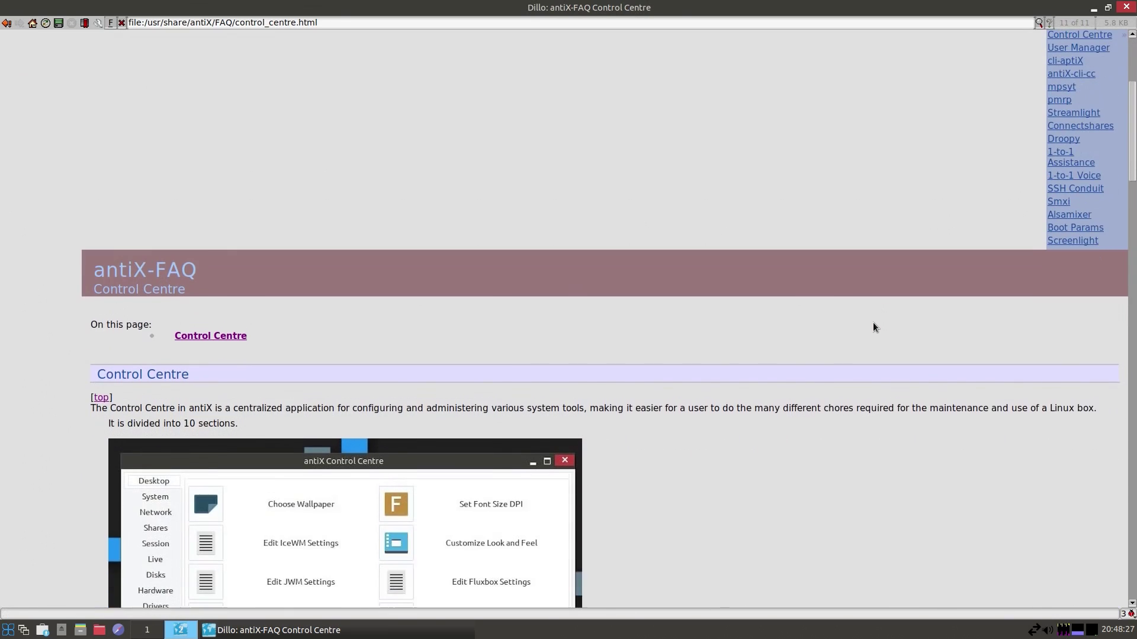
{"action": "scroll", "coordinate": [873, 327], "scroll_direction": "down", "scroll_amount": 10}
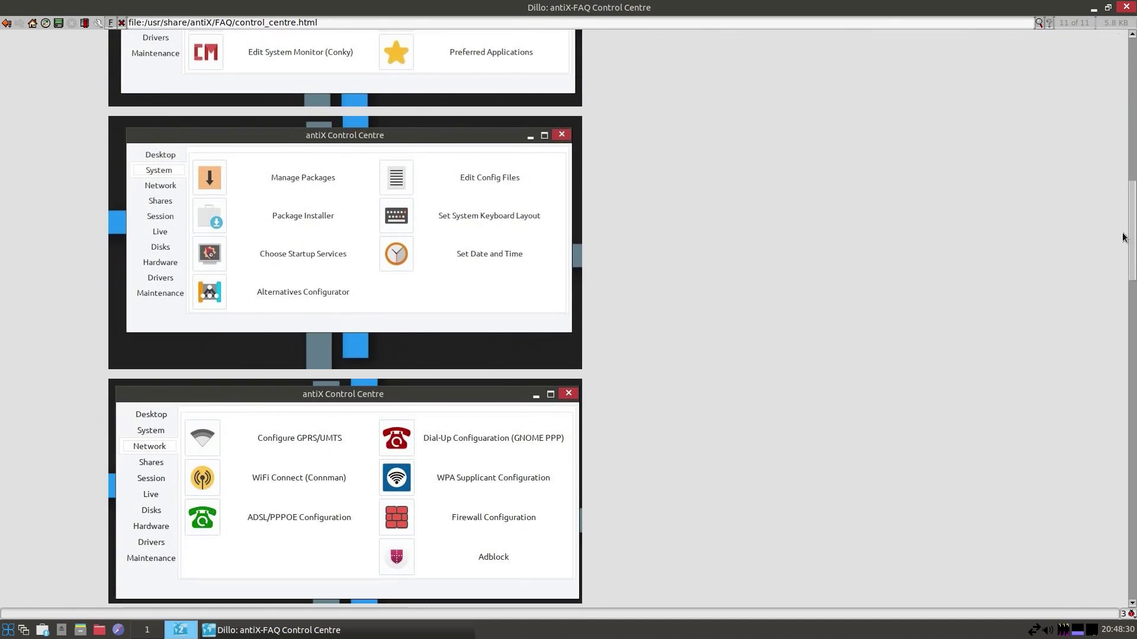
{"action": "left_click_drag", "start_coordinate": [1133, 240], "coordinate": [1132, 133]}
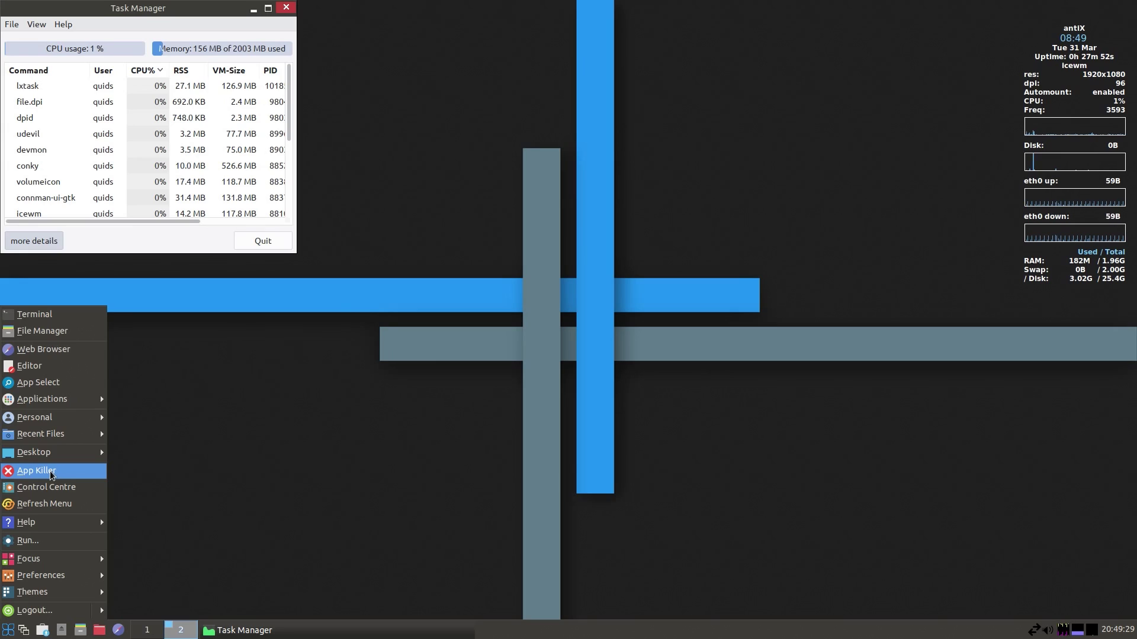
Force-quit the Task Manager window with App Killer, then launch App Killer again from the start menu.
{"action": "left_click", "coordinate": [51, 472]}
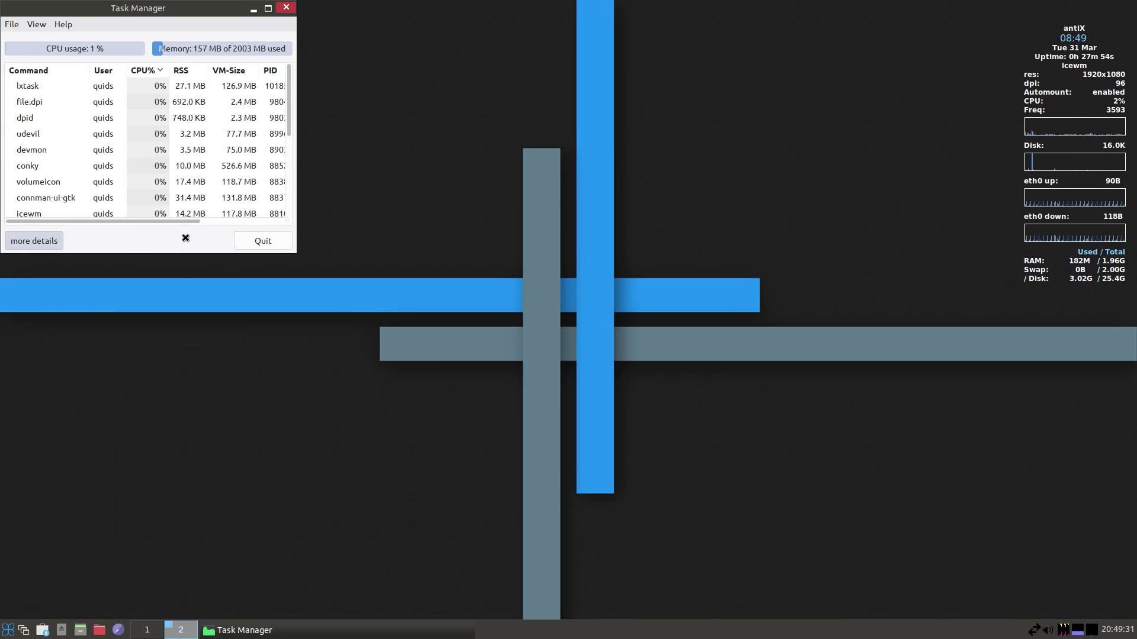
{"action": "left_click", "coordinate": [169, 22]}
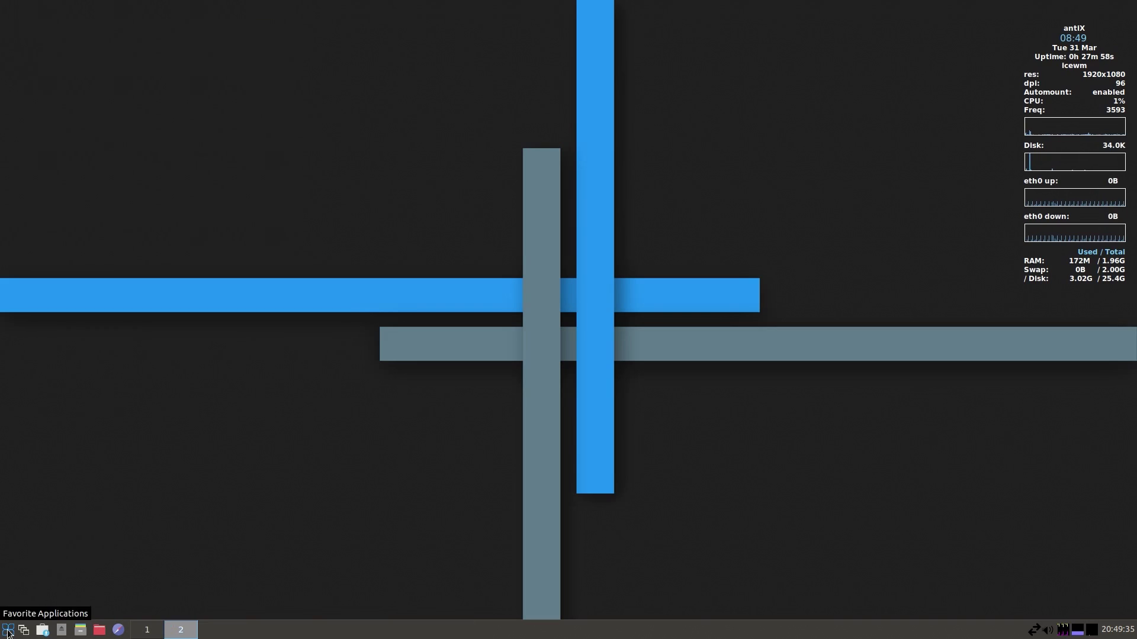
{"action": "left_click", "coordinate": [8, 631]}
{"action": "left_click", "coordinate": [48, 598]}
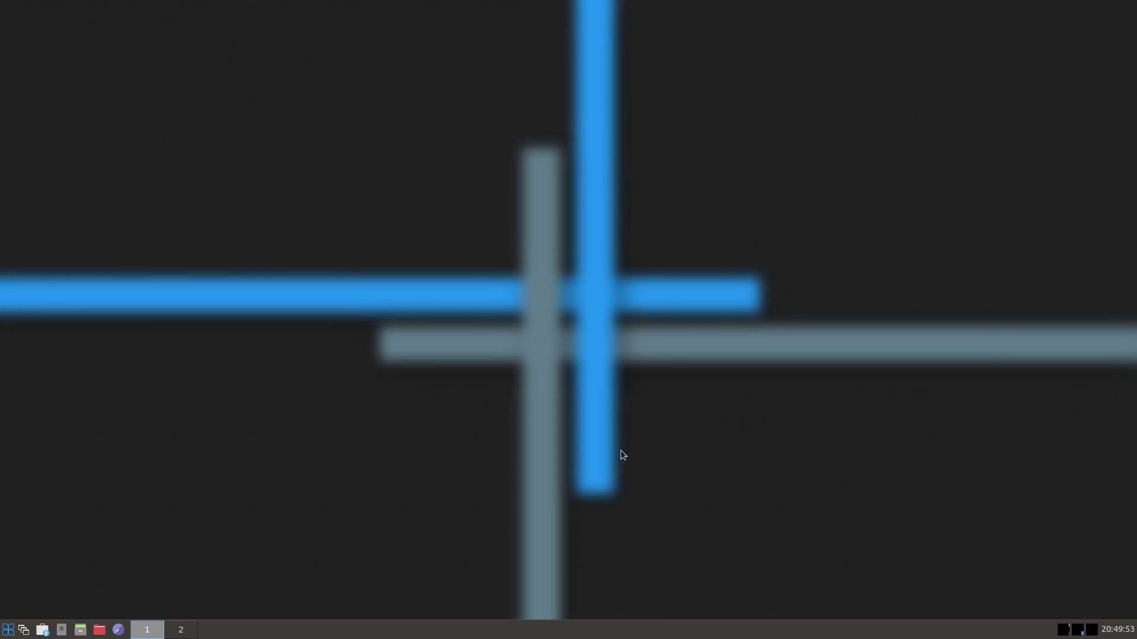
{"action": "left_click", "coordinate": [10, 630]}
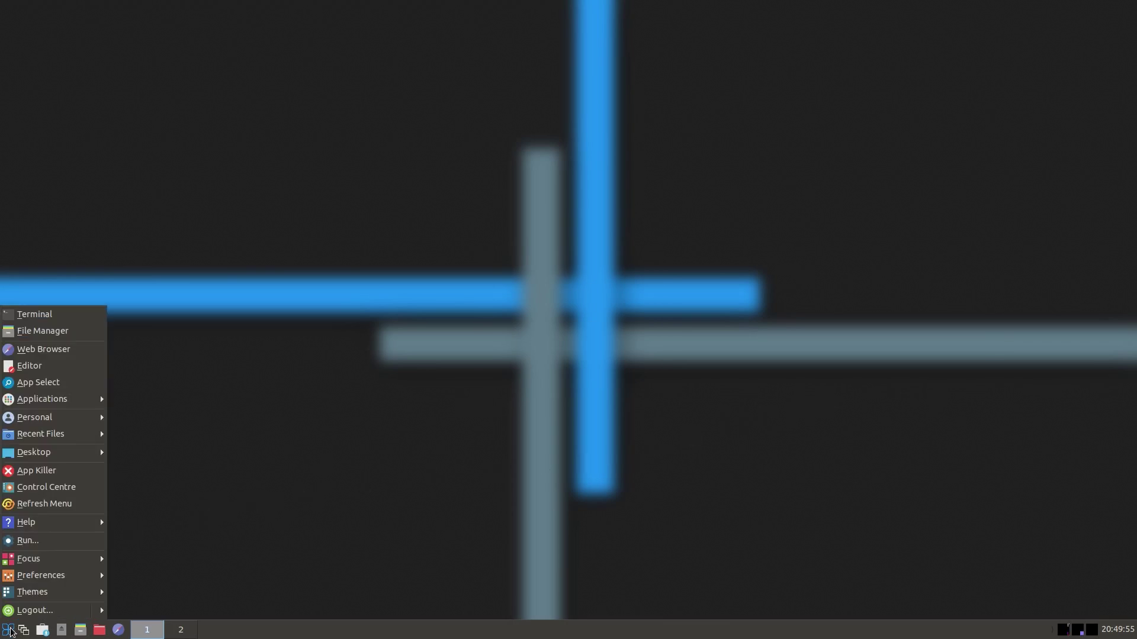
{"action": "left_click", "coordinate": [53, 473]}
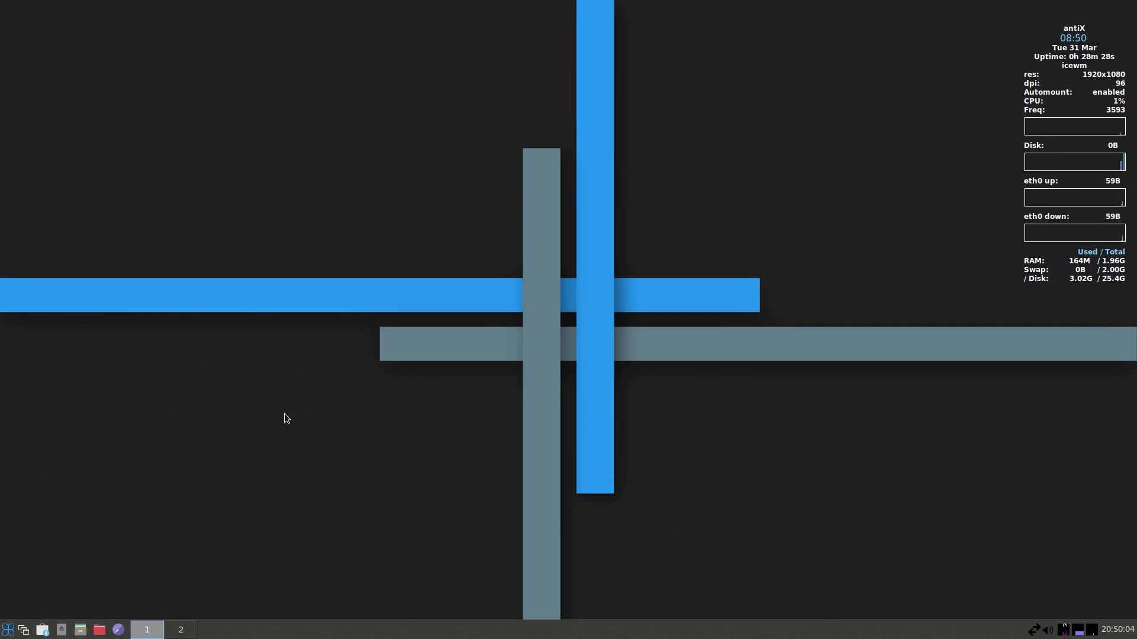
Open the antiX Control Centre, then open and close Customize Look and Feel.
{"action": "left_click", "coordinate": [9, 629]}
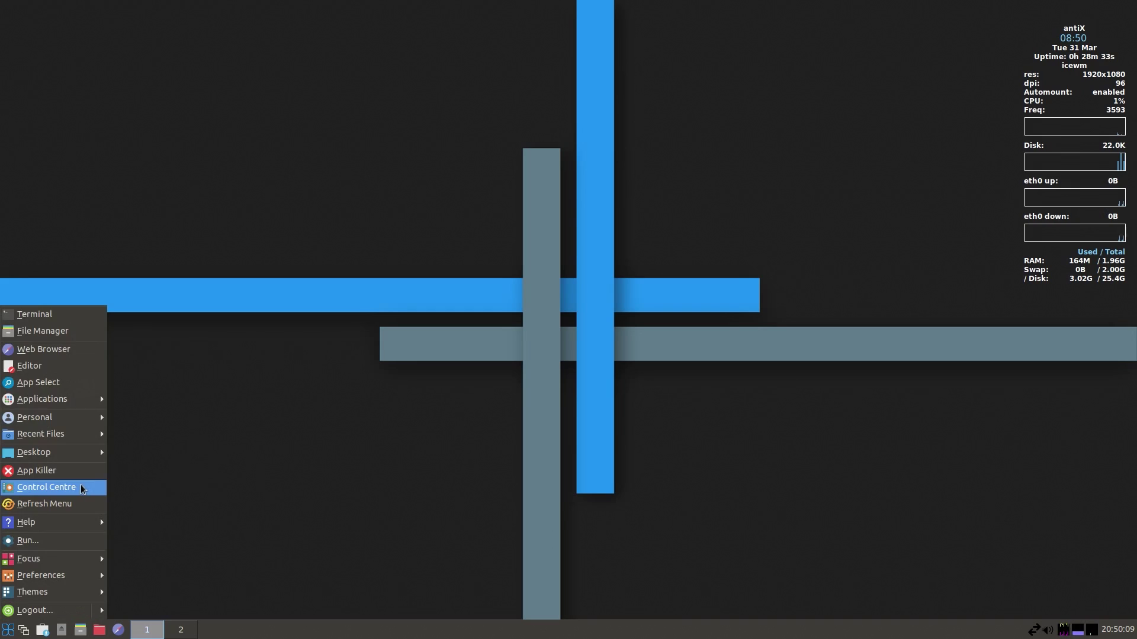
{"action": "left_click", "coordinate": [82, 488]}
{"action": "left_click", "coordinate": [659, 311]}
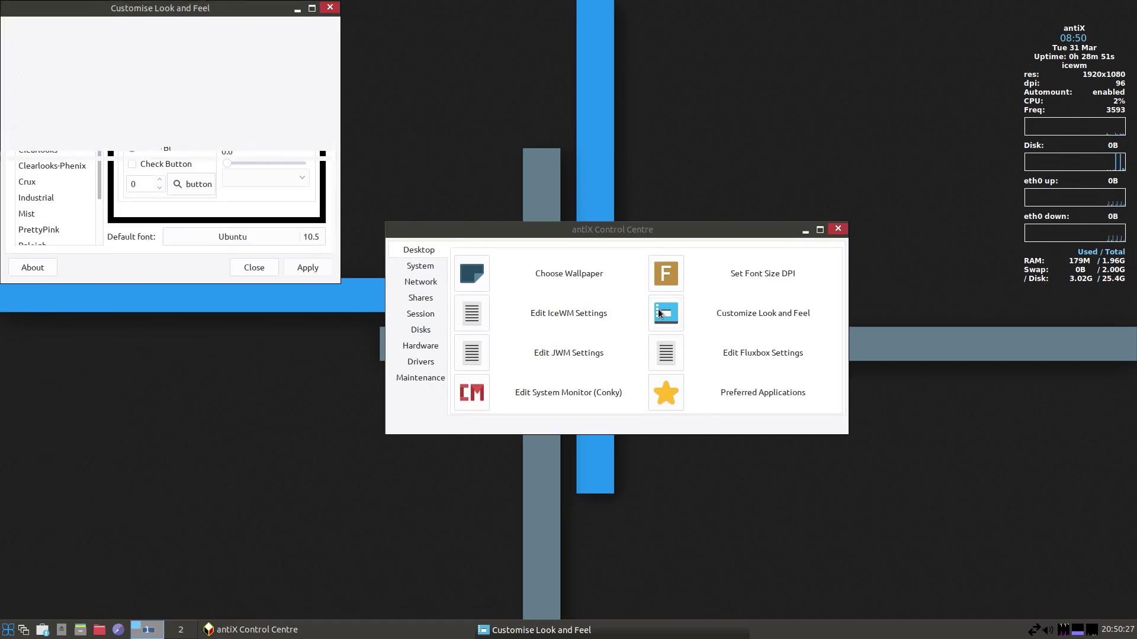
{"action": "left_click", "coordinate": [254, 267]}
Browse through the start menu's Themes submenus.
{"action": "left_click", "coordinate": [12, 630]}
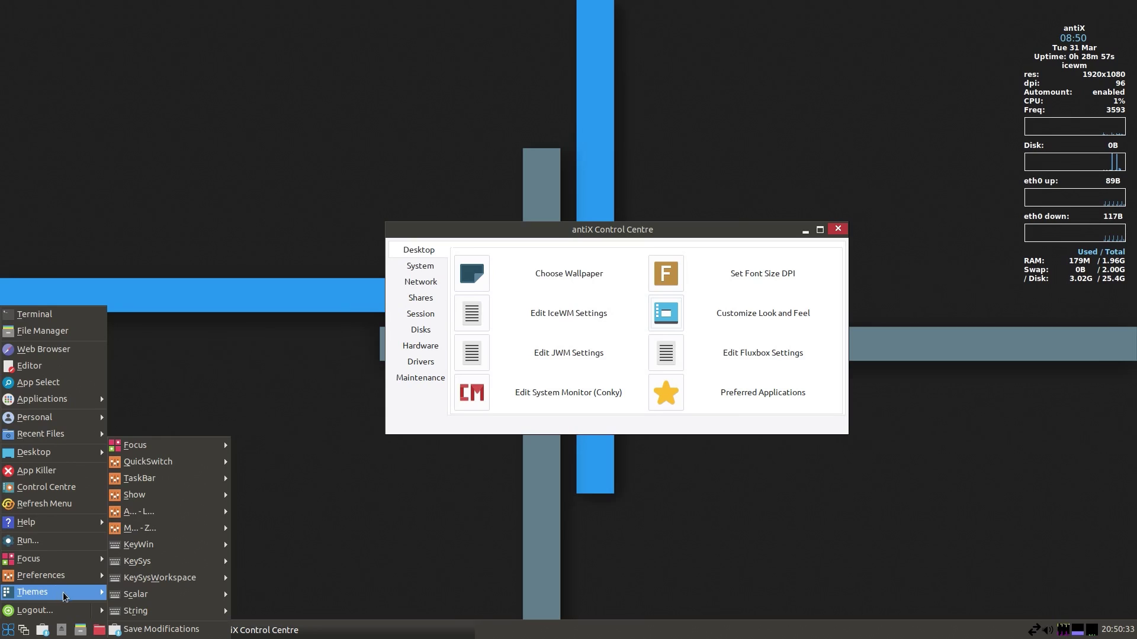
{"action": "mouse_move", "coordinate": [62, 592]}
{"action": "mouse_move", "coordinate": [125, 585]}
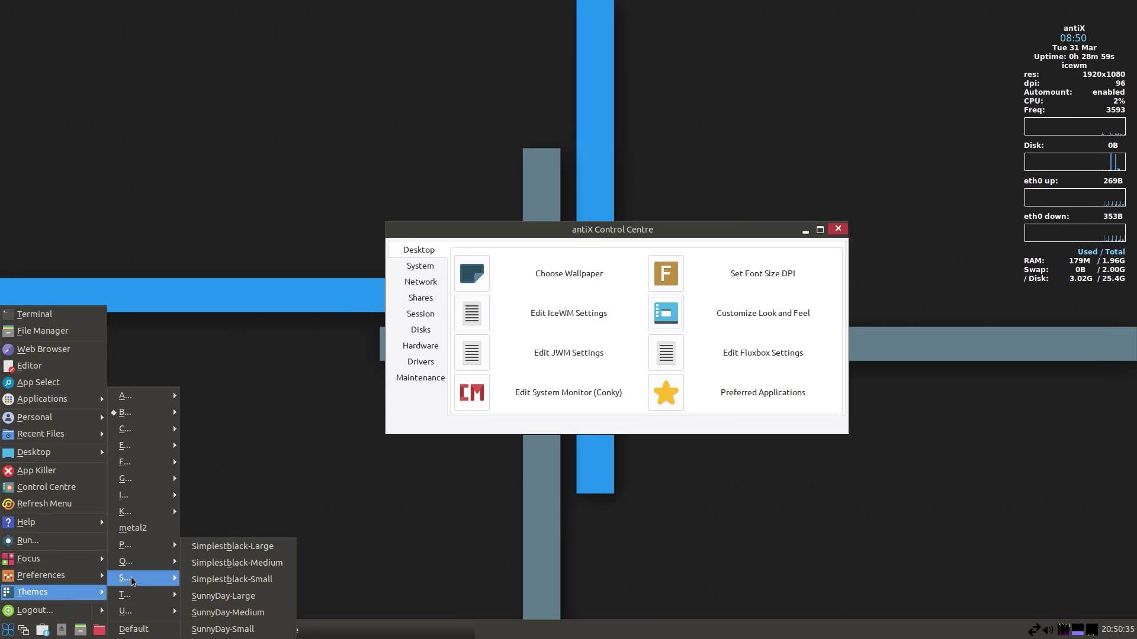
{"action": "mouse_move", "coordinate": [146, 499]}
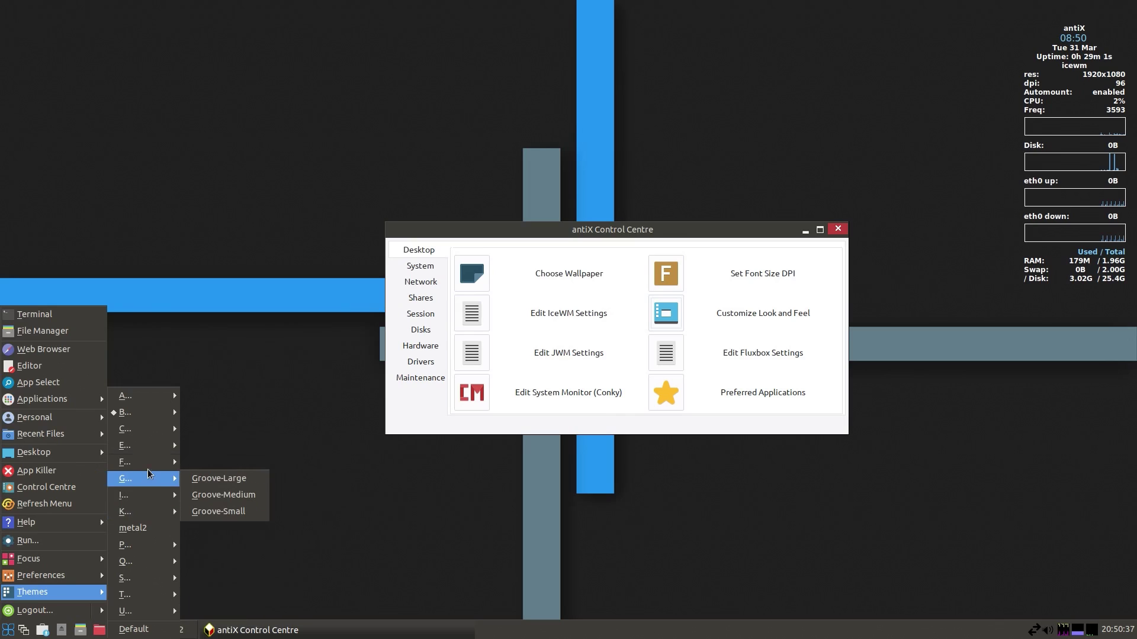
{"action": "mouse_move", "coordinate": [158, 401]}
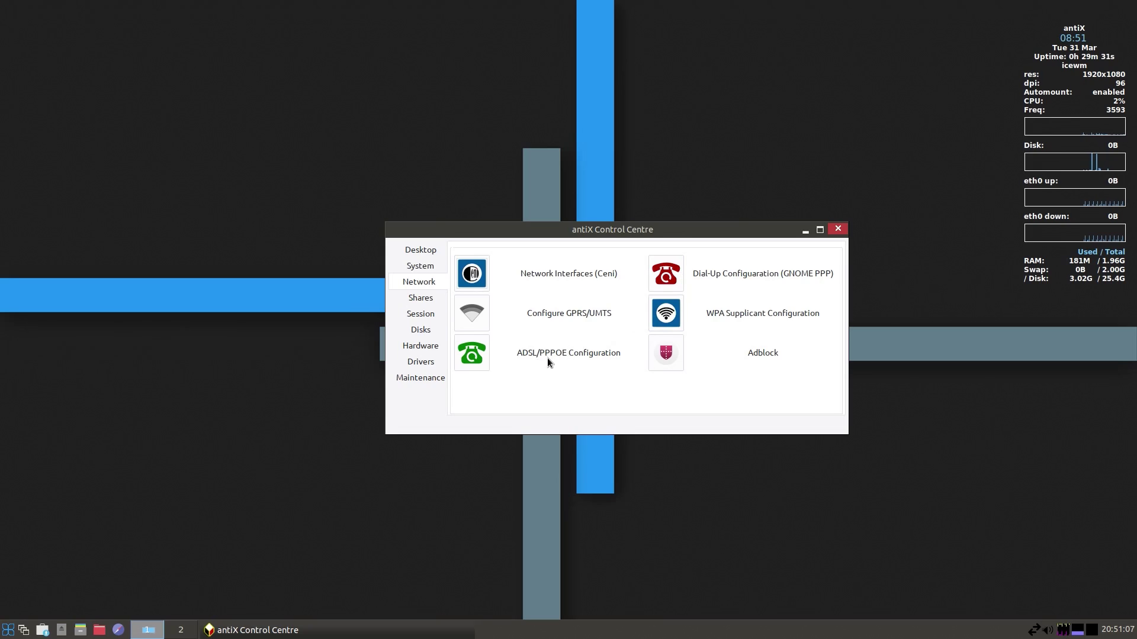
Open Adblock and cancel without changes, then view the Shares, Drivers and Maintenance categories.
{"action": "left_click", "coordinate": [675, 354]}
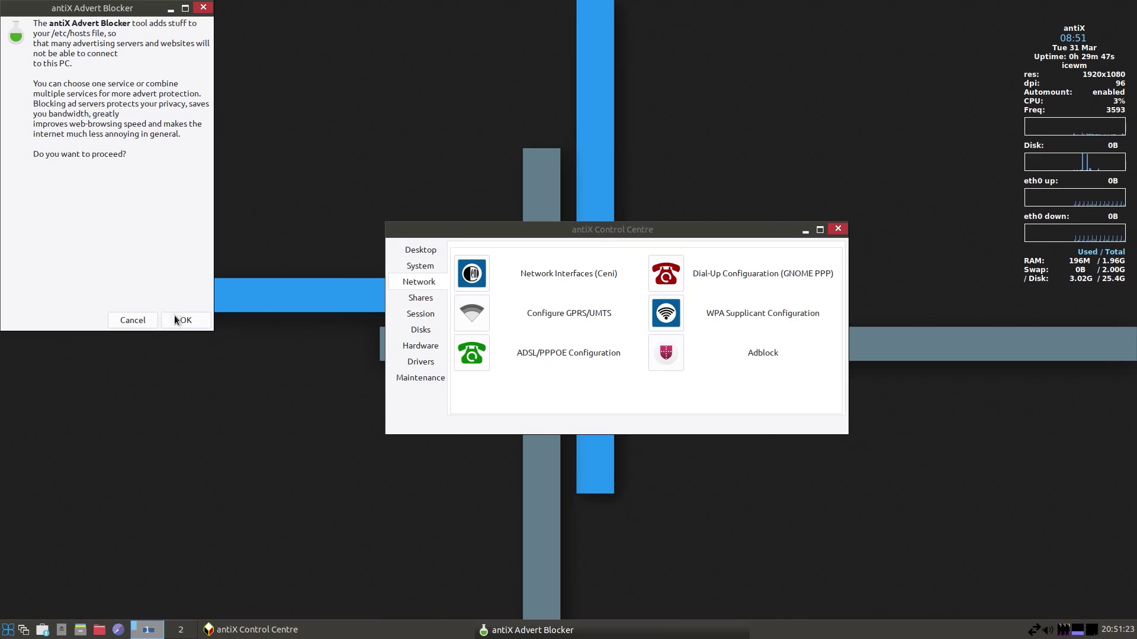
{"action": "left_click", "coordinate": [140, 322]}
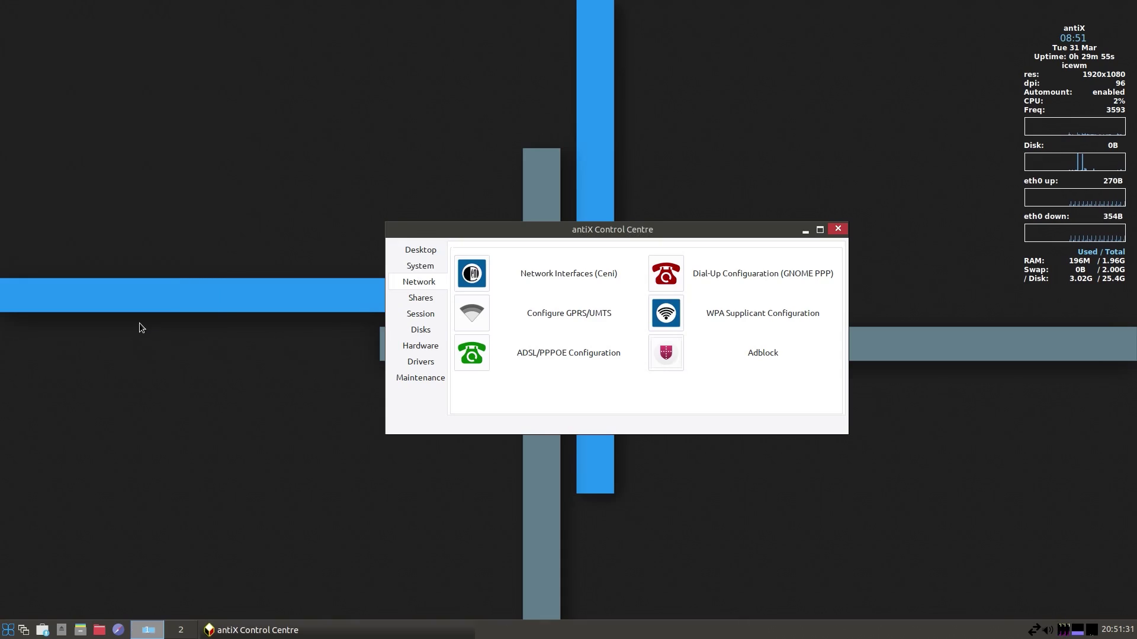
{"action": "left_click", "coordinate": [429, 302]}
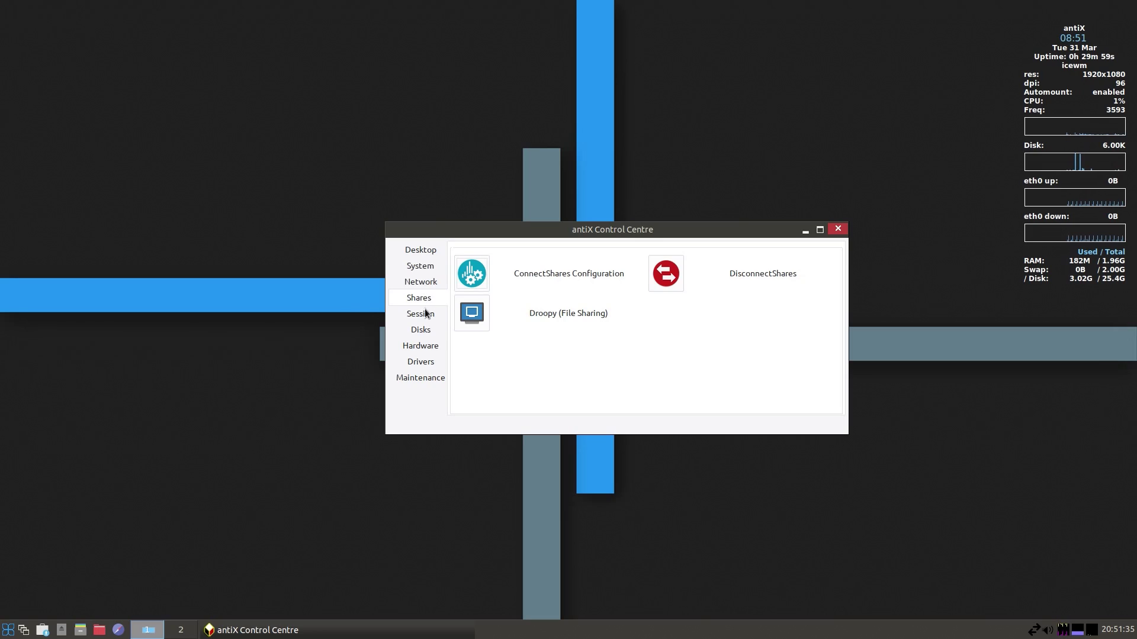
{"action": "left_click", "coordinate": [420, 361]}
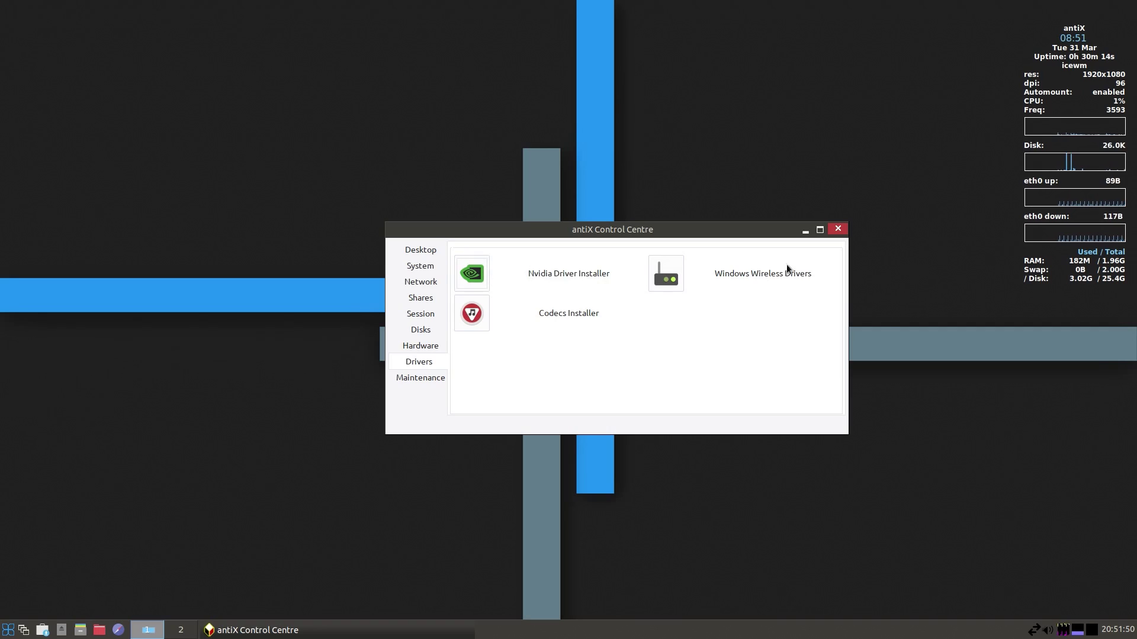
{"action": "left_click", "coordinate": [430, 374]}
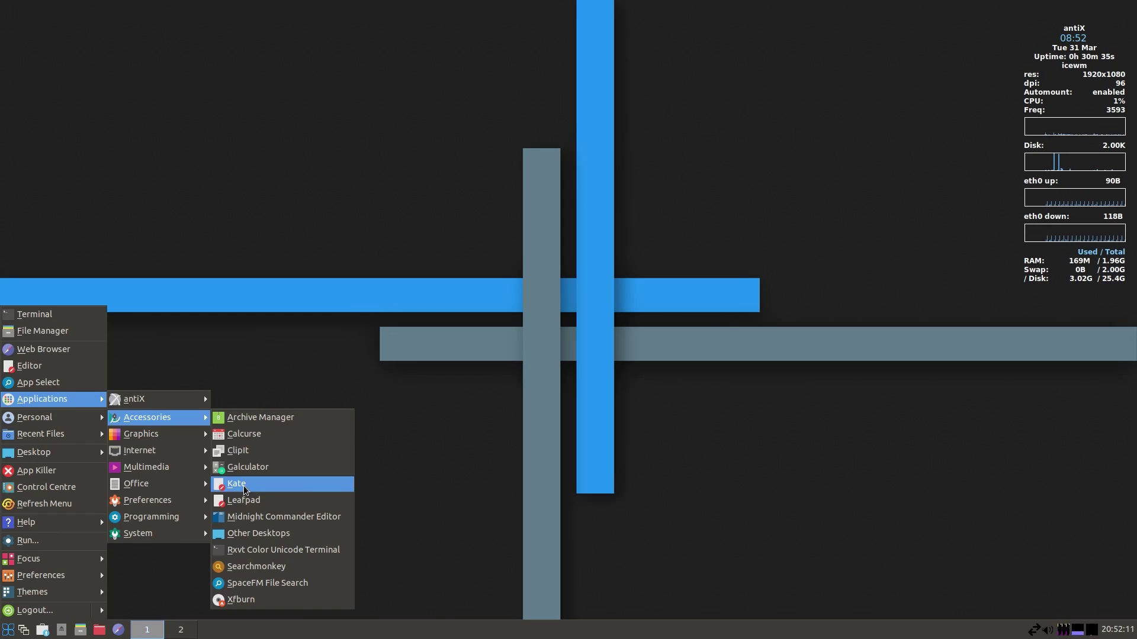
Launch Dillo from Applications > Internet and load duckduckgo.com in its address bar.
{"action": "mouse_move", "coordinate": [162, 441]}
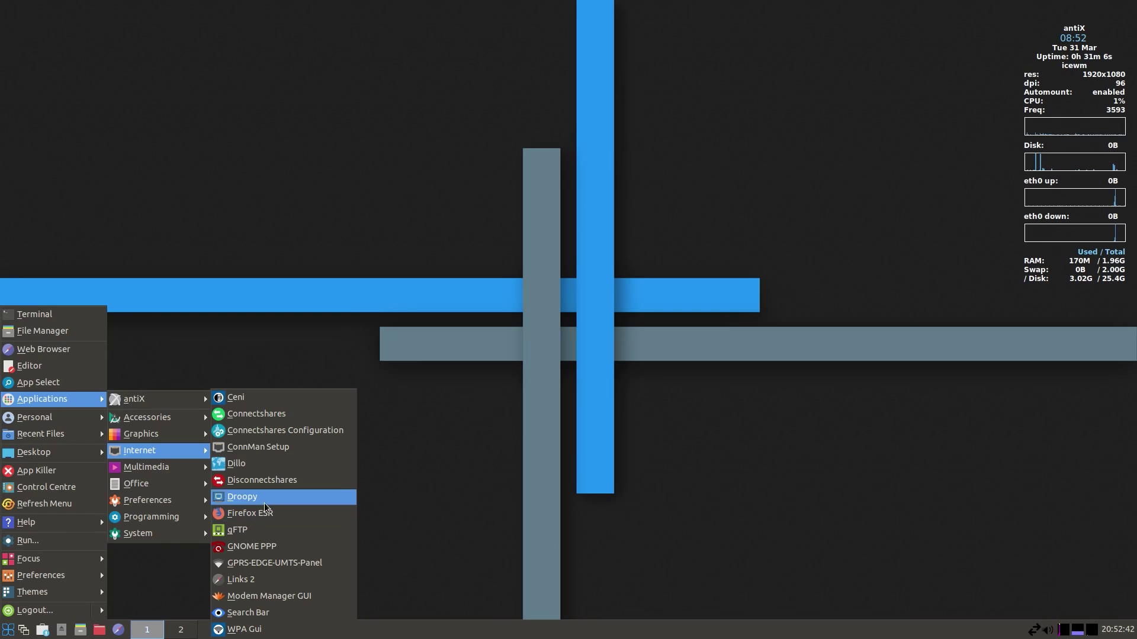
{"action": "left_click", "coordinate": [239, 466]}
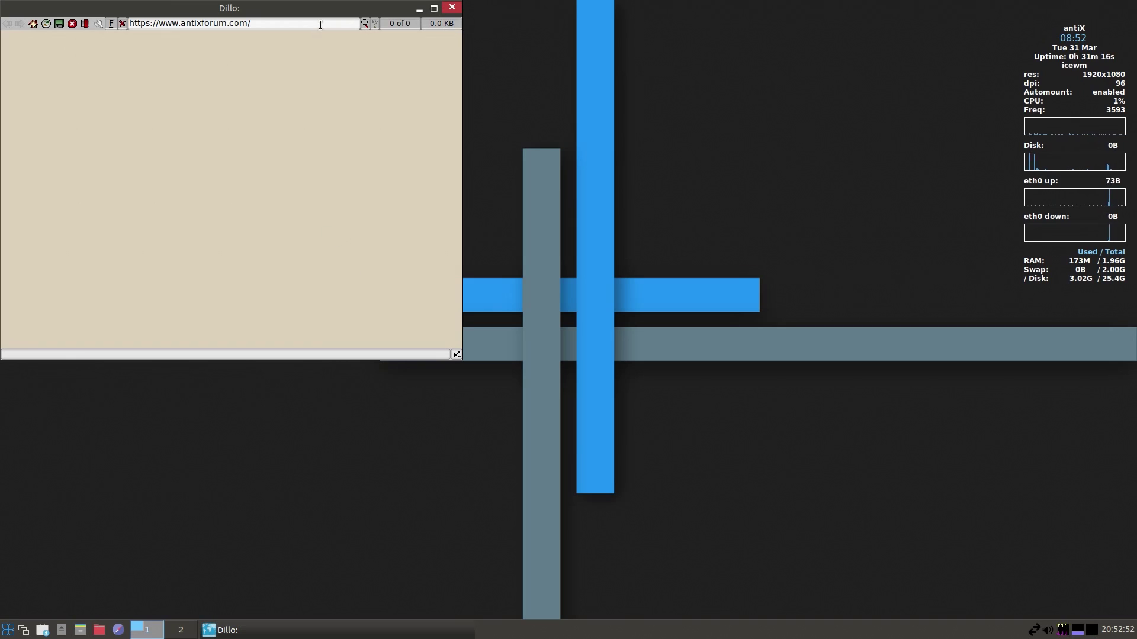
{"action": "left_click_drag", "start_coordinate": [322, 25], "coordinate": [33, 43]}
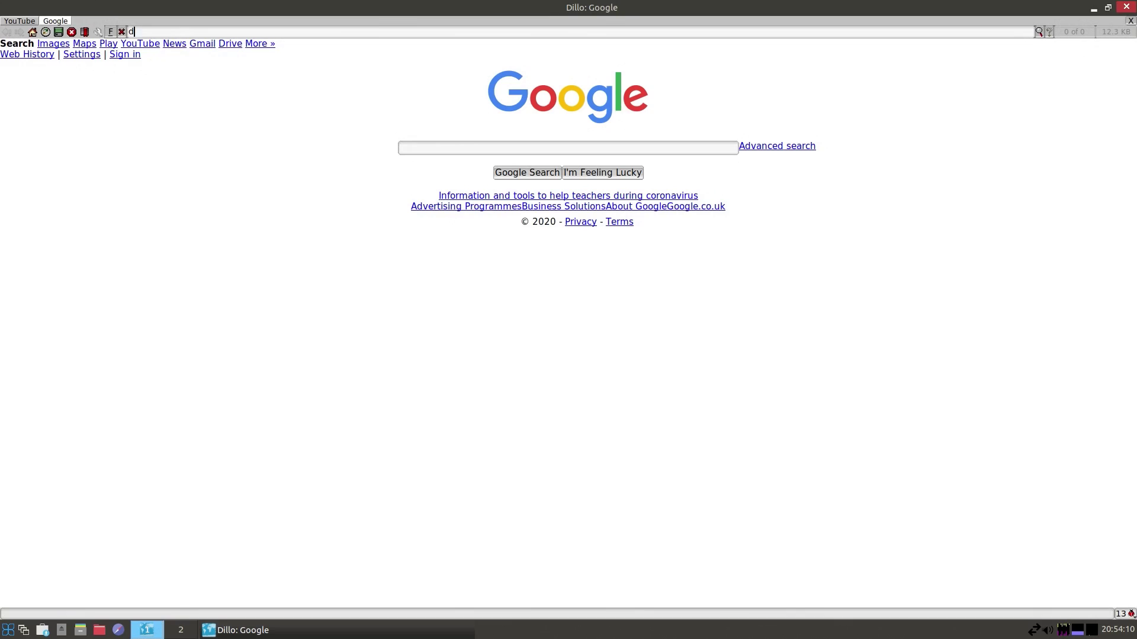
{"action": "type", "text": "duckduckgo.com"}
{"action": "key", "text": "Return"}
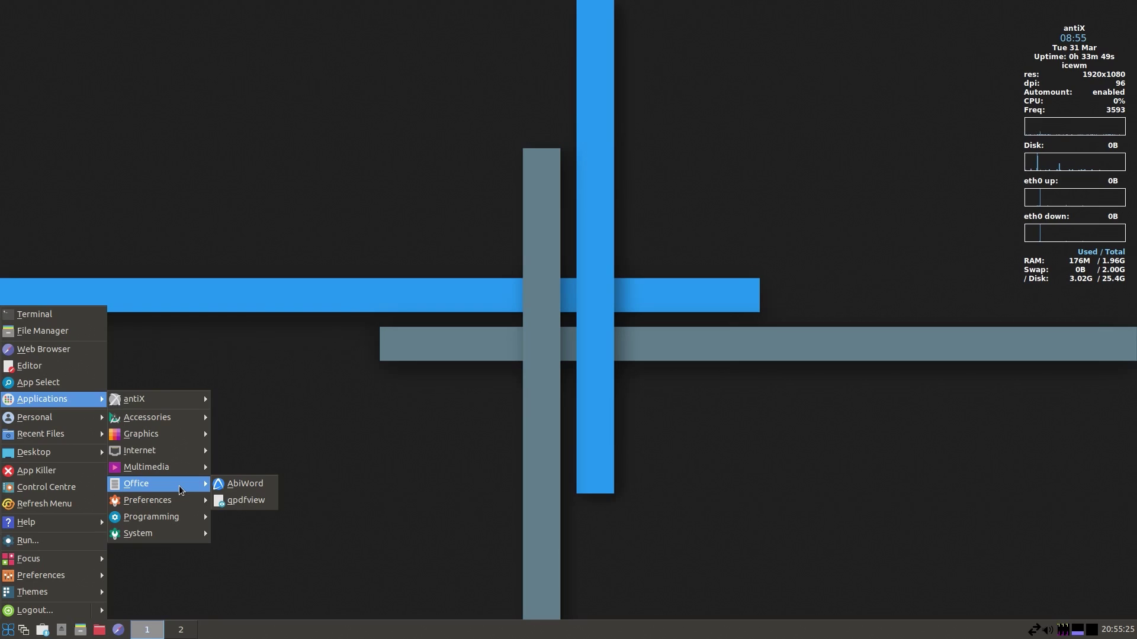
Browse the Office, Preferences and System application submenus, then close the menu.
{"action": "mouse_move", "coordinate": [186, 502]}
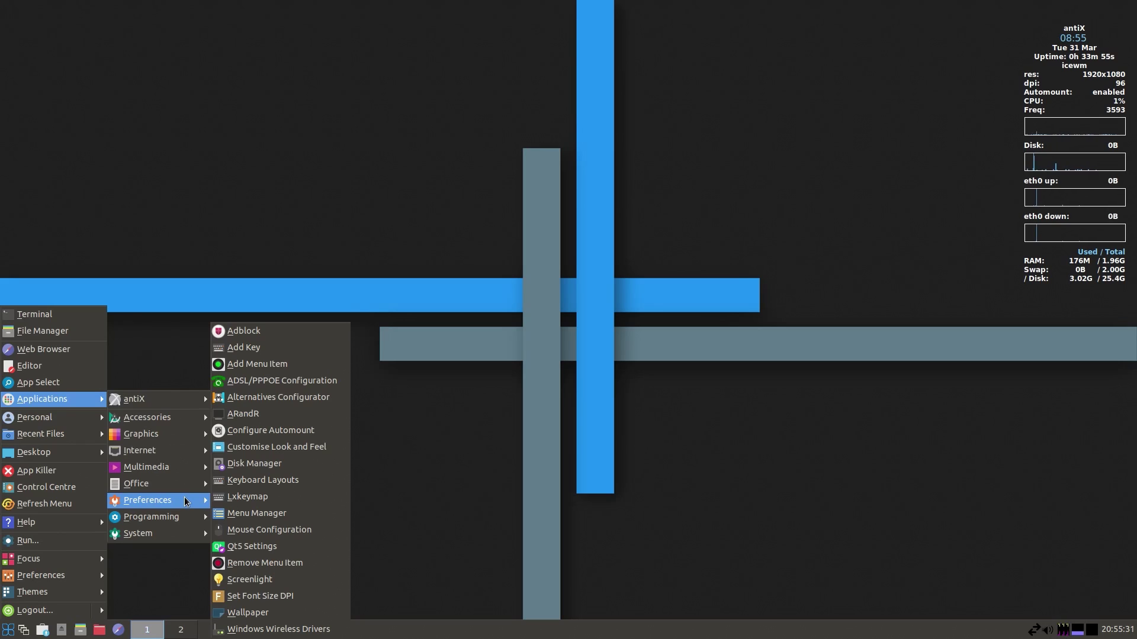
{"action": "mouse_move", "coordinate": [187, 524]}
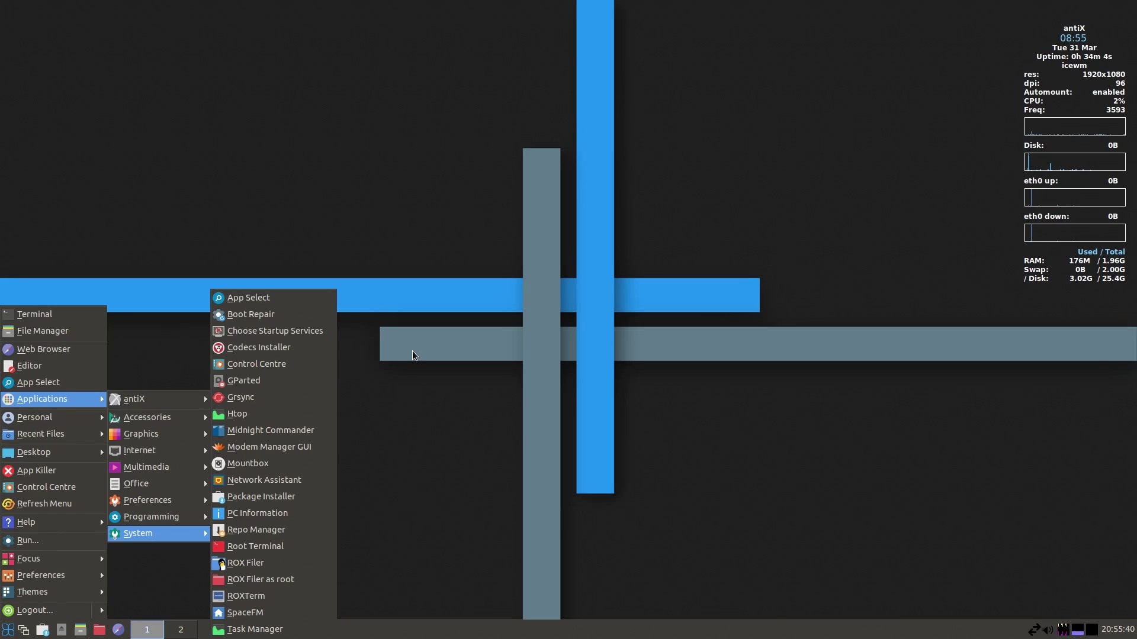
{"action": "left_click", "coordinate": [454, 312]}
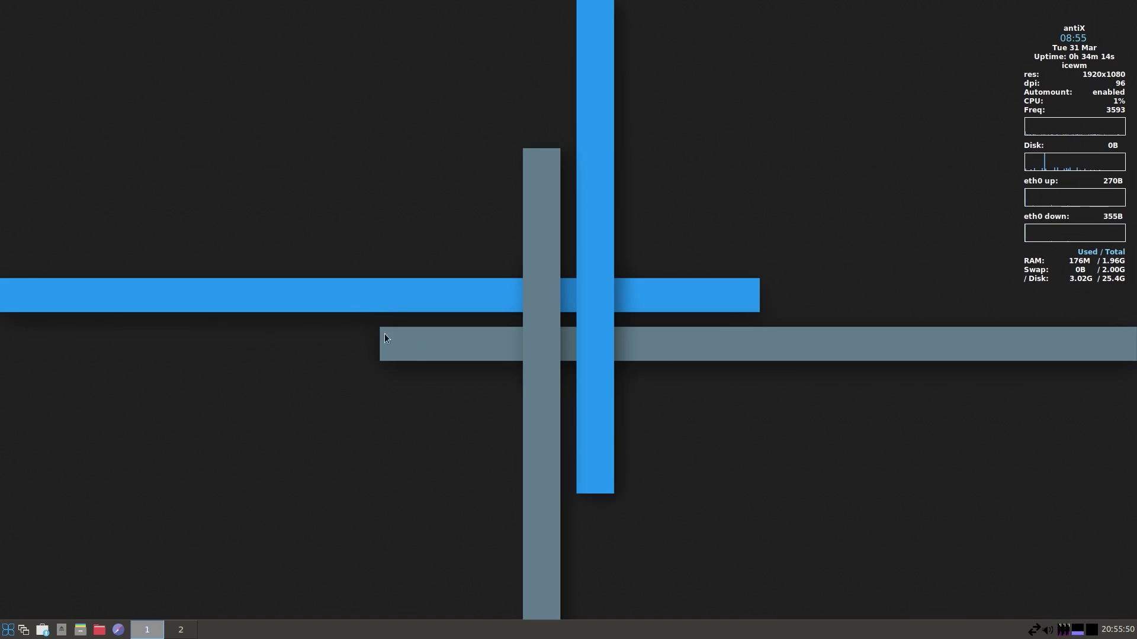
Reopen the start menu and move from Themes down to the Help folders.
{"action": "left_click", "coordinate": [9, 630]}
{"action": "mouse_move", "coordinate": [44, 588]}
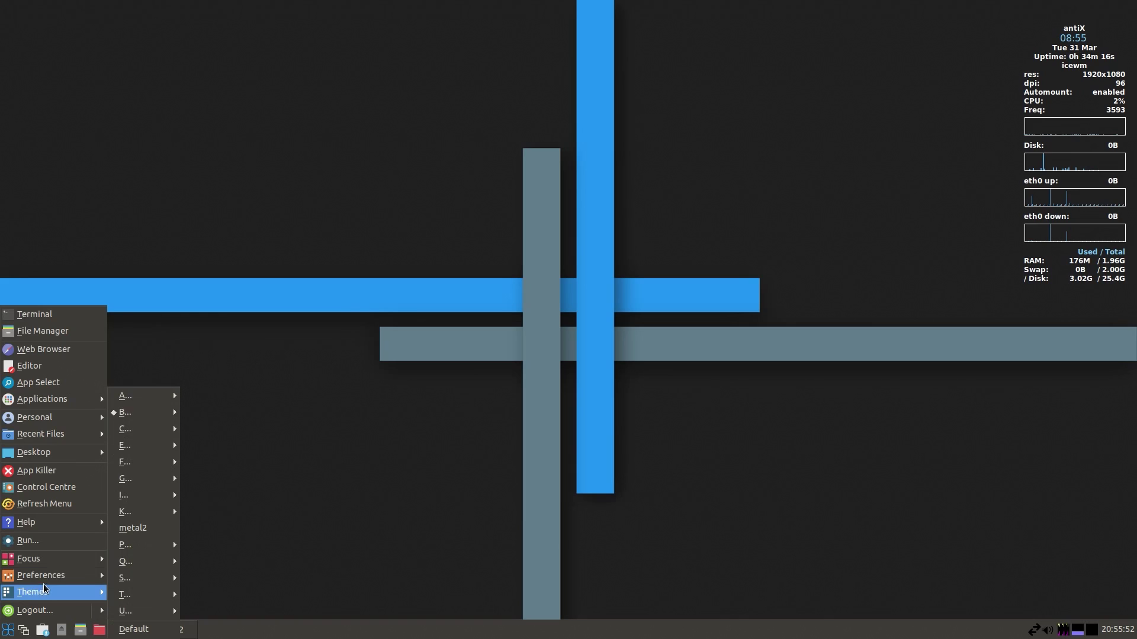
{"action": "mouse_move", "coordinate": [54, 524]}
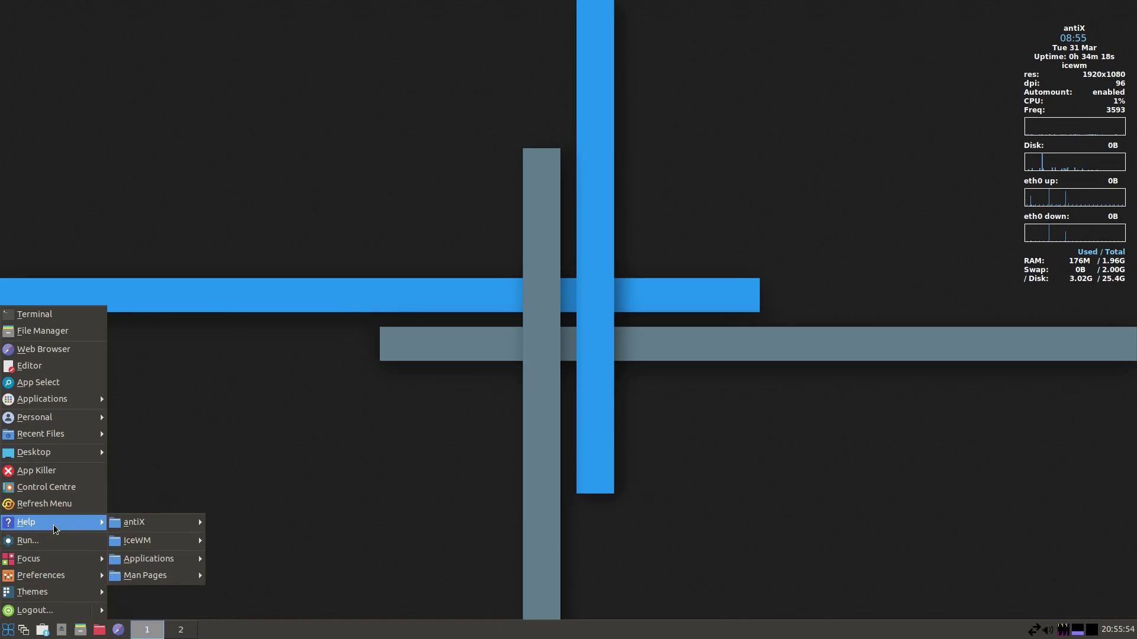